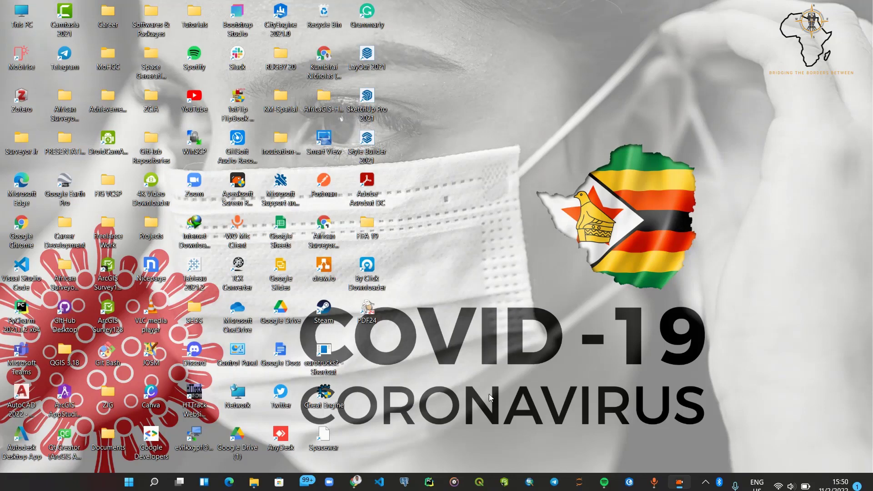
# Open the EarthExplorer site from the 'usgs' address-bar suggestion in the blank Chrome tab
pyautogui.moveTo(356, 481)
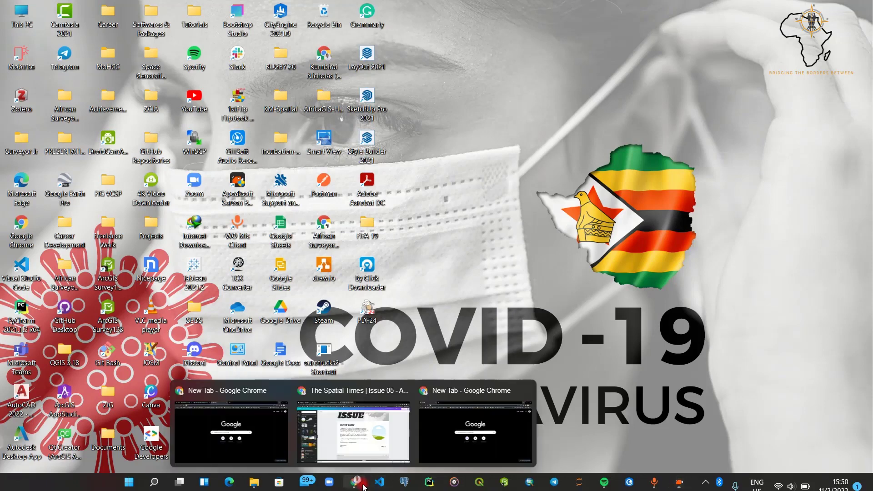
pyautogui.click(476, 448)
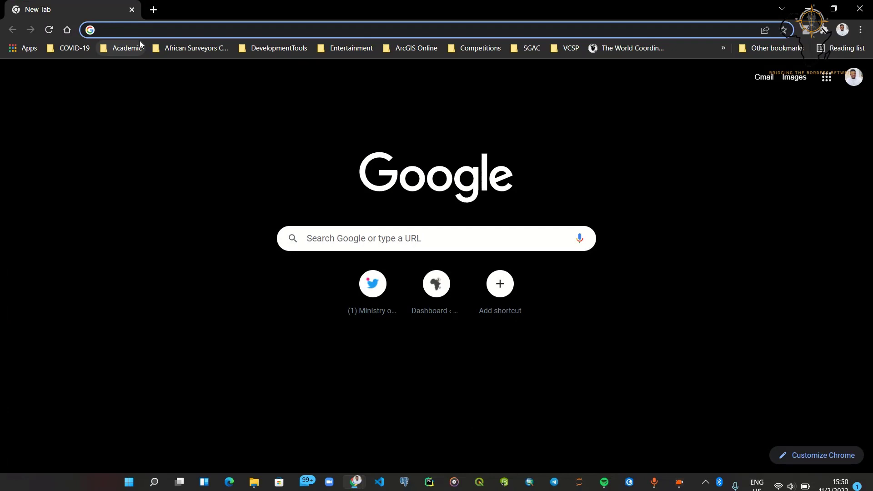
pyautogui.write('usgs')
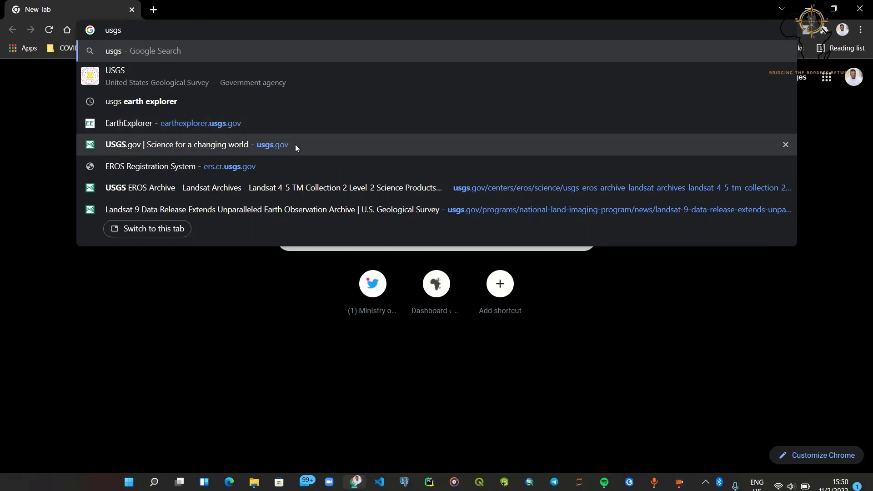
pyautogui.click(227, 127)
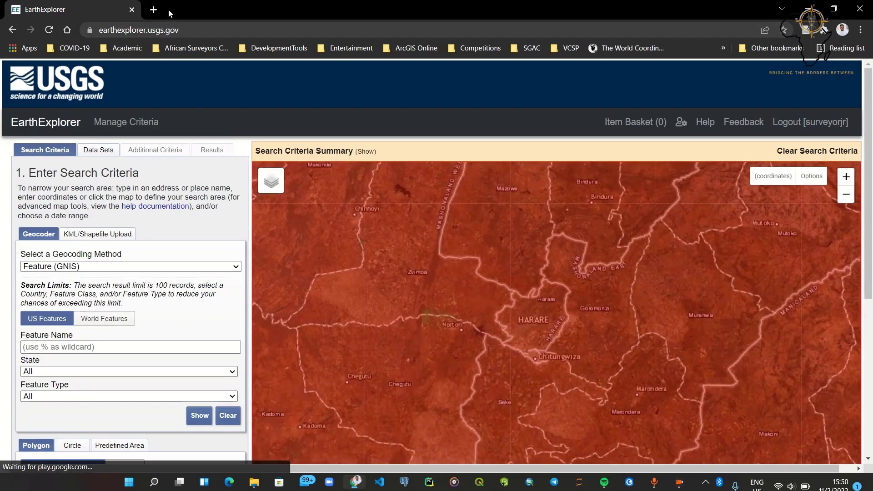
# In a new tab, Google search 'usgs earth explorer' and select the EarthExplorer - USGS result
pyautogui.click(153, 10)
pyautogui.write('e')
pyautogui.press('BackSpace')
pyautogui.press('BackSpace')
pyautogui.write('usgh')
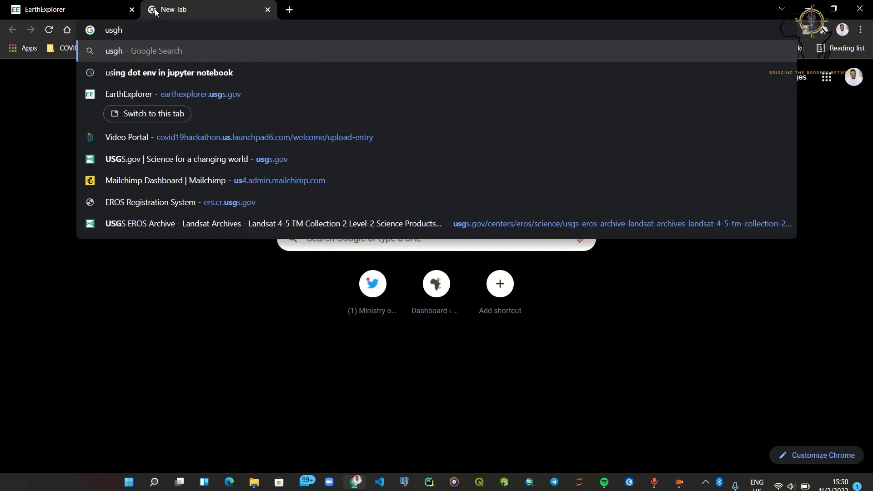
pyautogui.press('BackSpace')
pyautogui.write('s er')
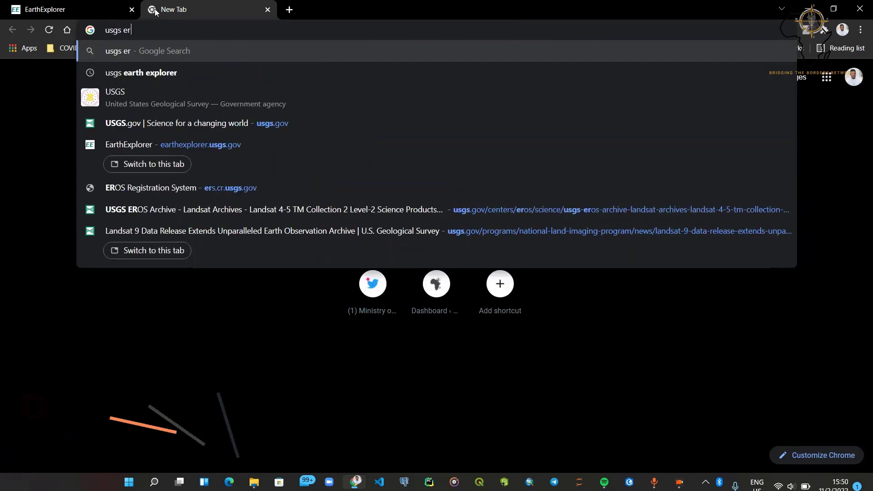
pyautogui.press('BackSpace')
pyautogui.write('arth')
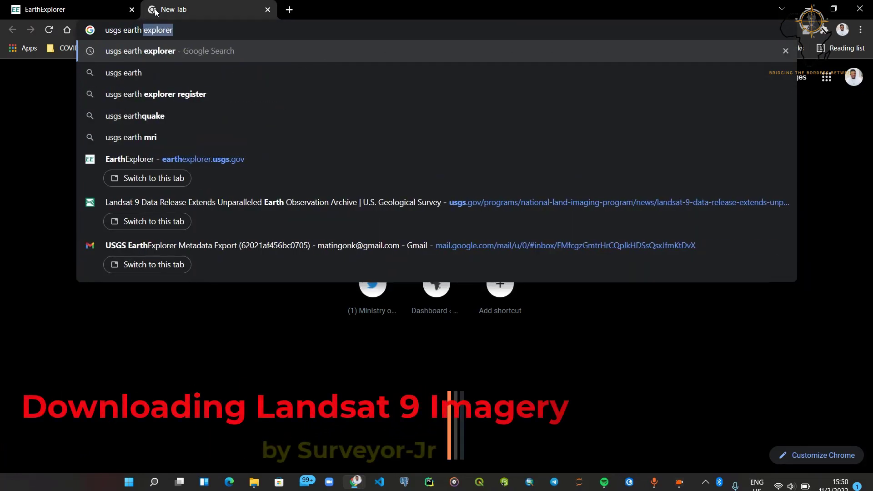
pyautogui.write(' explorer')
pyautogui.press('Return')
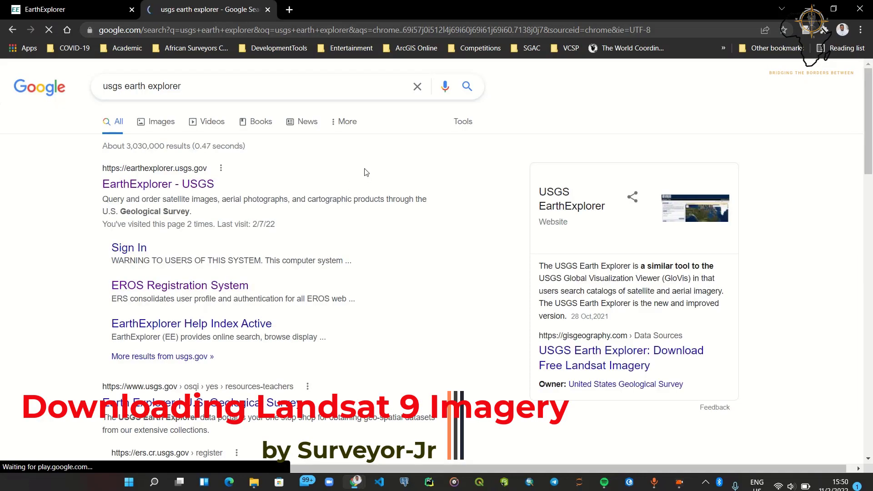
pyautogui.click(172, 195)
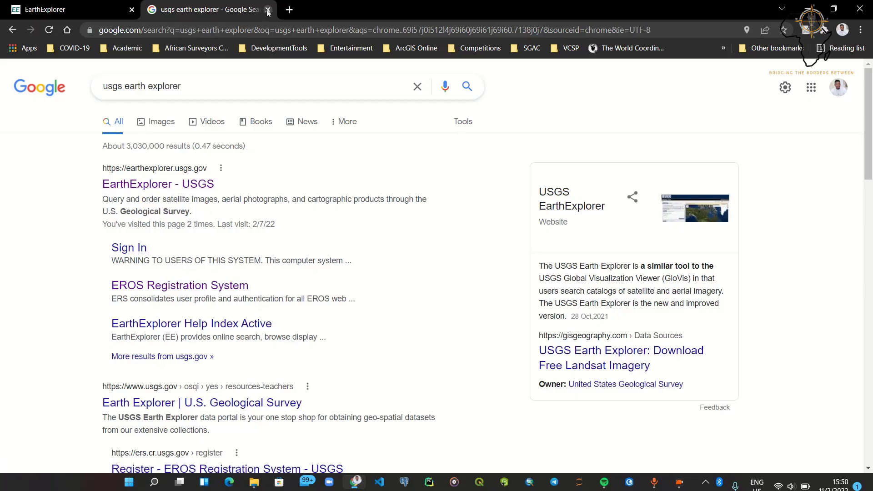
# Return to the EarthExplorer tab and scroll to the four-point polygon and 02/01/2022–02/11/2022 dates
pyautogui.click(72, 9)
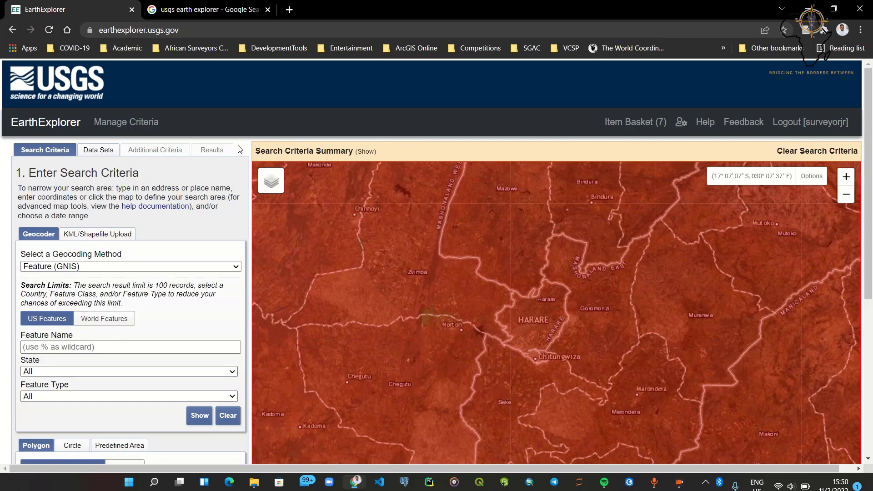
pyautogui.scroll(-1, 155, 223)
pyautogui.scroll(1, 155, 223)
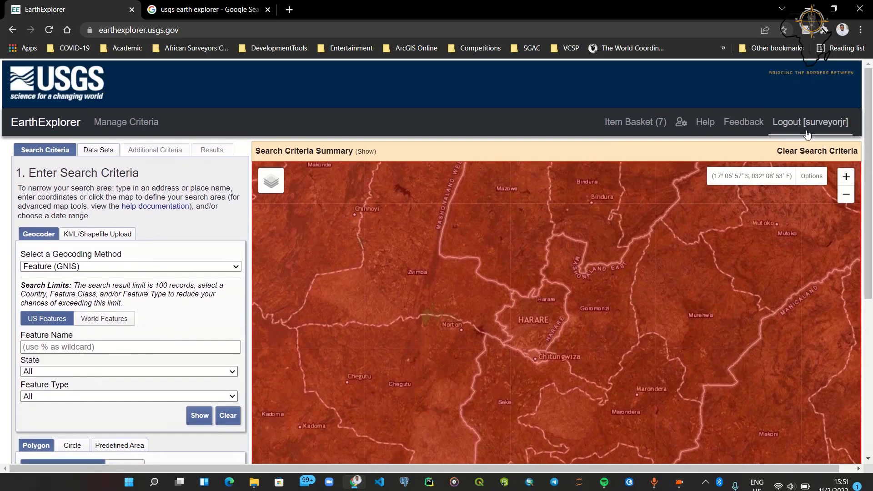
pyautogui.scroll(-1, 129, 322)
pyautogui.scroll(-3, 129, 321)
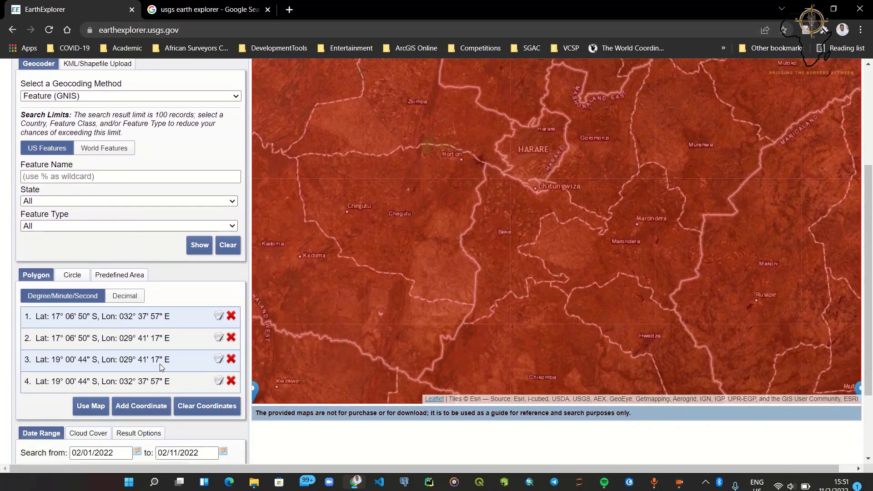
pyautogui.scroll(-2, 116, 261)
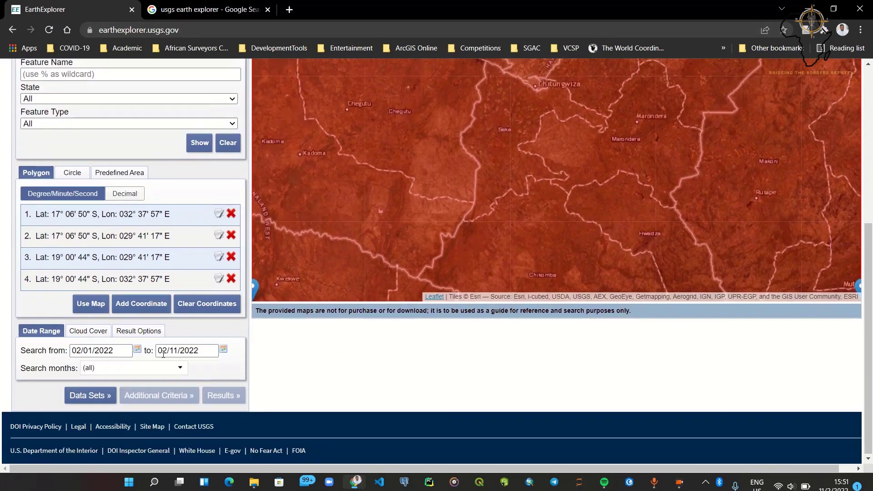
# Clear the old polygon points and look up 'Harare, Zimbabwe' by Address/Place, finding -17.8216, 31.0492
pyautogui.click(196, 304)
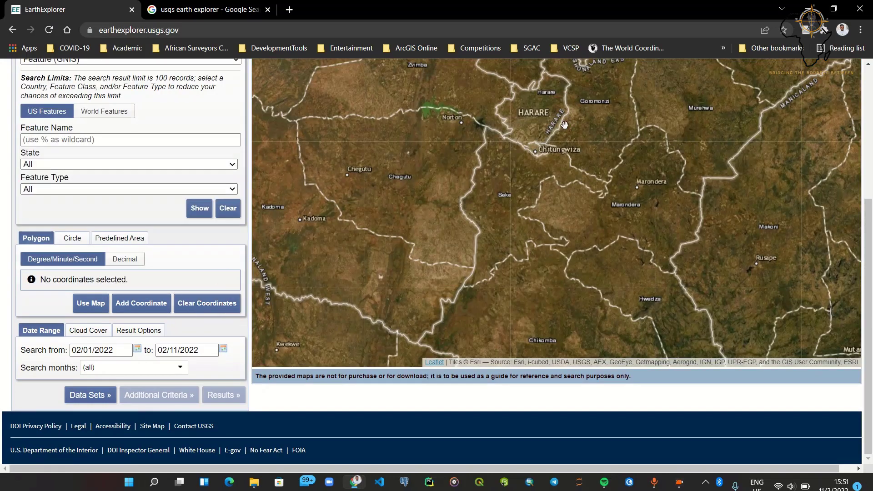
pyautogui.scroll(5, 448, 430)
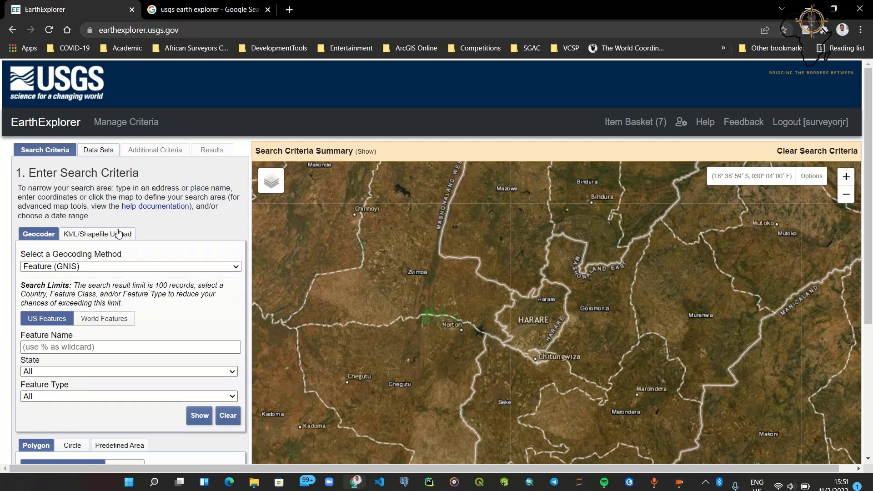
pyautogui.click(84, 266)
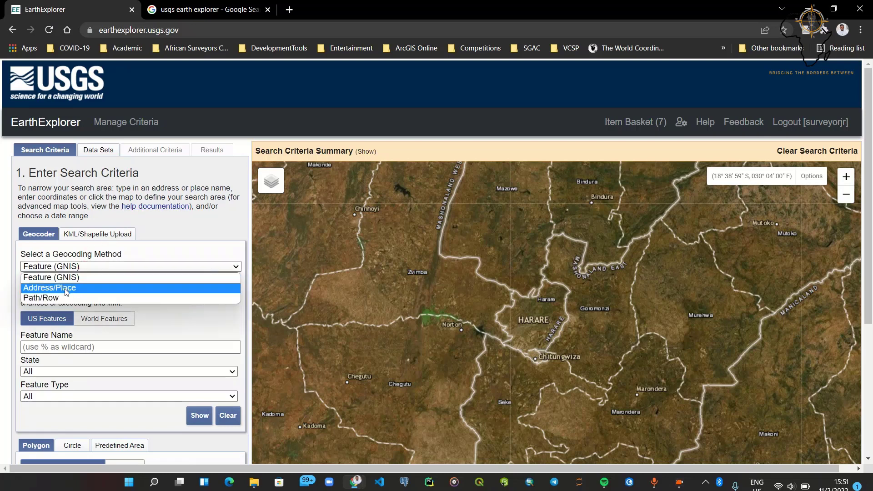
pyautogui.click(65, 289)
pyautogui.click(66, 299)
pyautogui.scroll(-1, 147, 210)
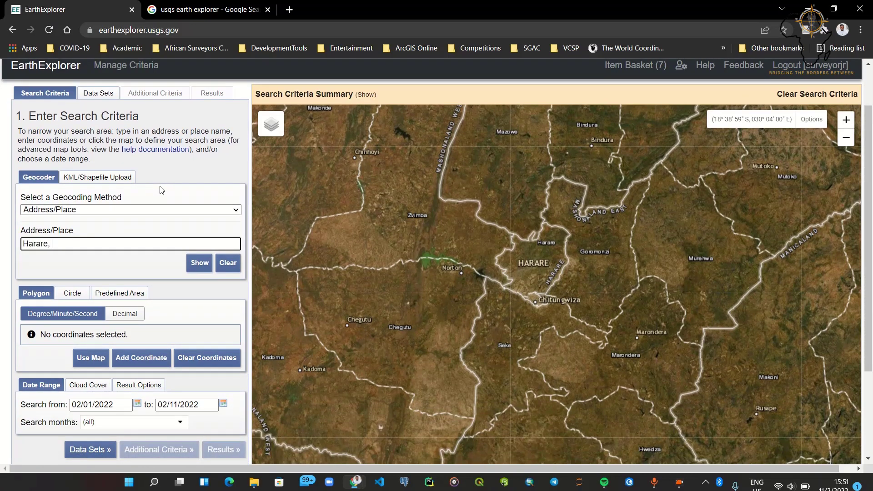
pyautogui.write('Harare, Zimbabwe')
pyautogui.click(209, 268)
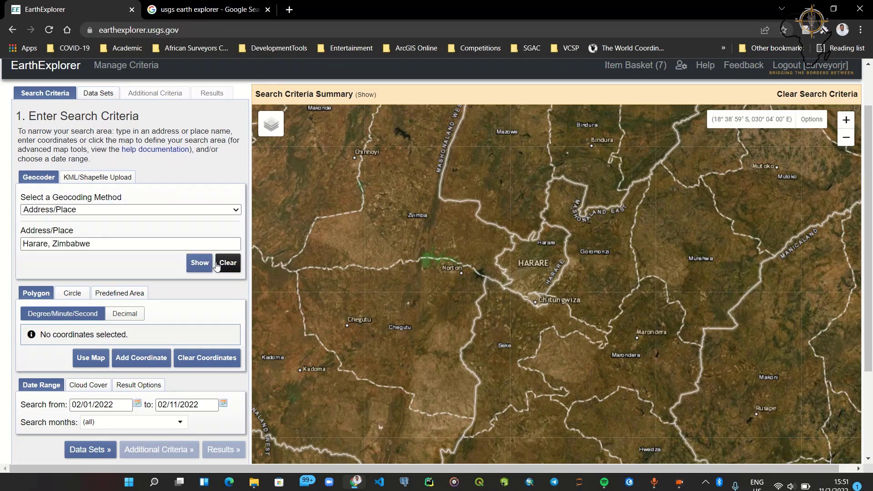
pyautogui.scroll(-2, 127, 229)
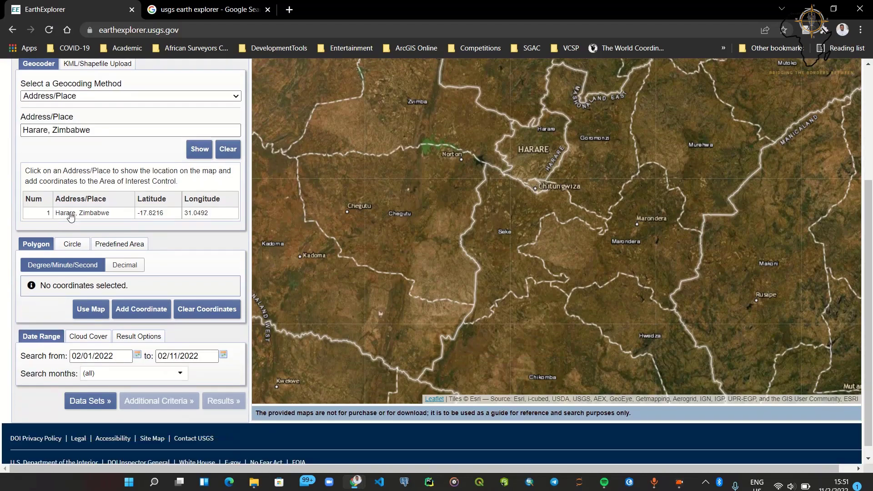
# Add the Harare result (17° 49' 17" S, 031° 02' 57" E) as the first polygon point, centred on the map
pyautogui.click(66, 220)
pyautogui.moveTo(563, 229); pyautogui.dragTo(515, 272)
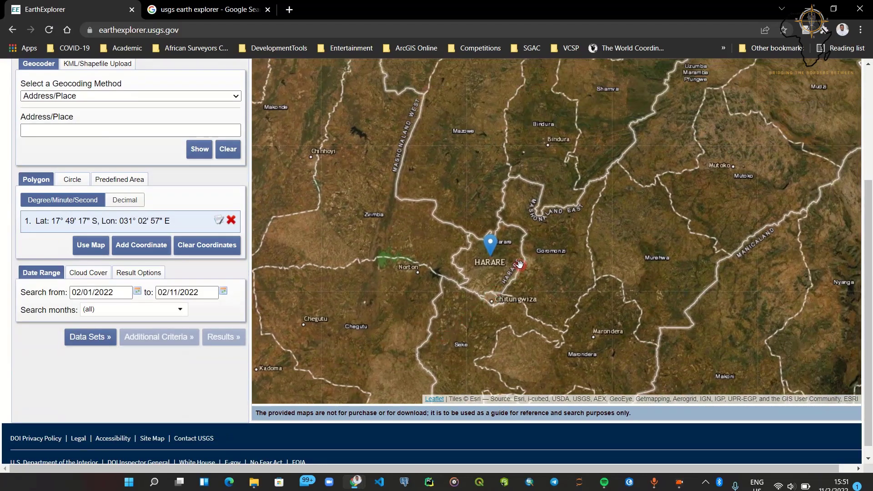
pyautogui.scroll(-3, 514, 273)
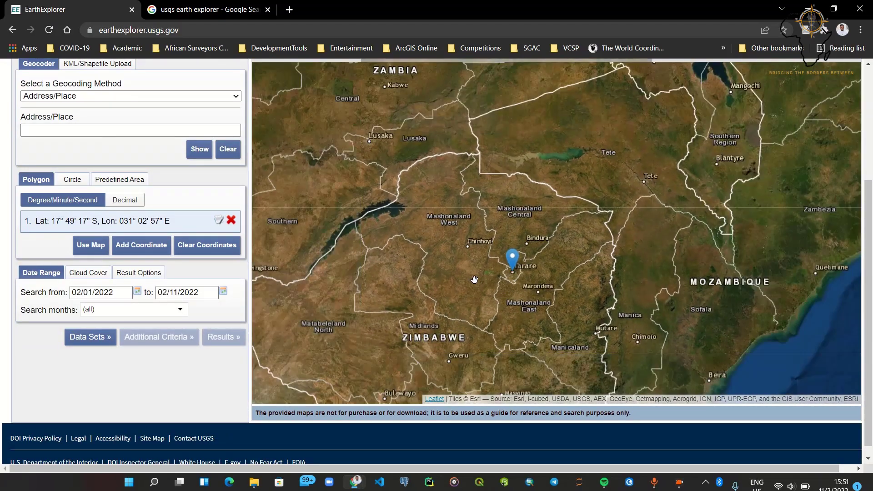
pyautogui.scroll(1, 472, 277)
pyautogui.moveTo(492, 265); pyautogui.dragTo(560, 253)
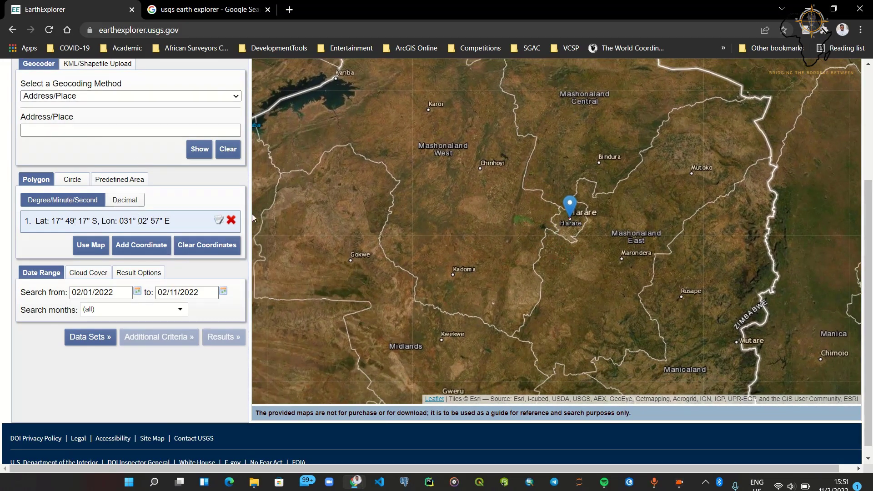
pyautogui.moveTo(569, 231)
pyautogui.mouseDown()
pyautogui.moveTo(633, 197)
pyautogui.moveTo(574, 227)
pyautogui.mouseUp()
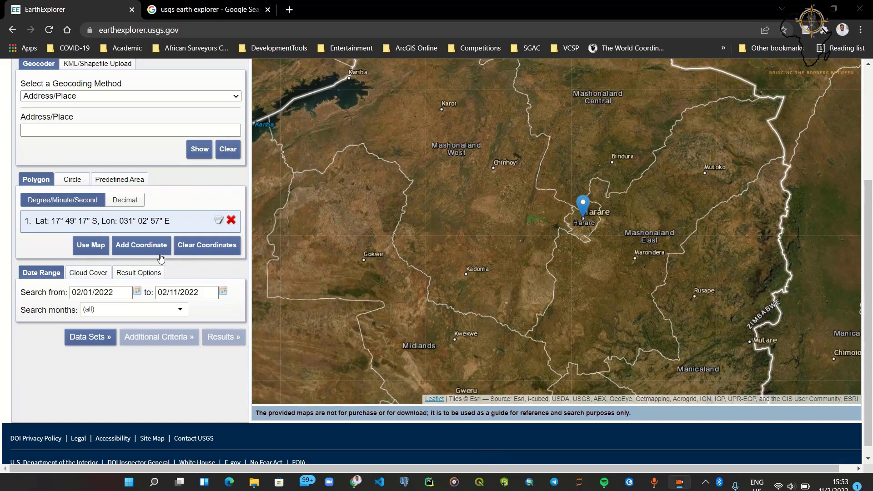
pyautogui.click(138, 246)
# Dismiss the Add New Coordinate form without entering a latitude, keeping only the Harare point
pyautogui.click(387, 253)
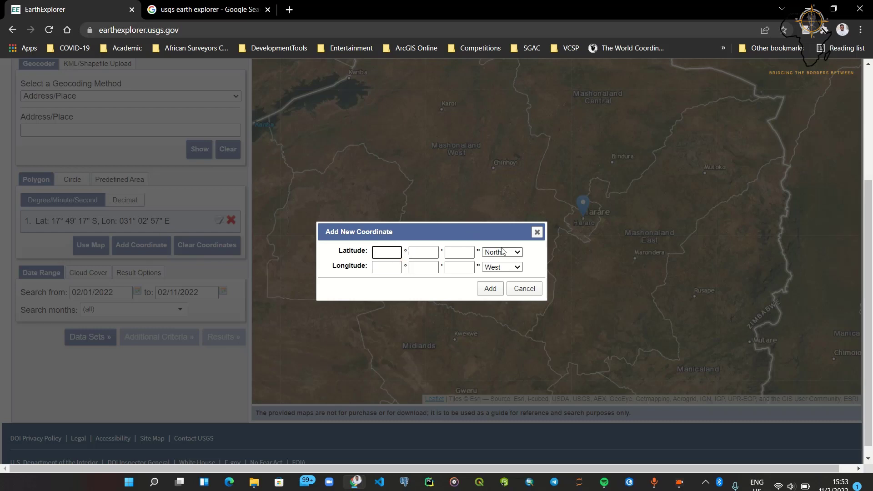
pyautogui.moveTo(487, 237); pyautogui.dragTo(539, 250)
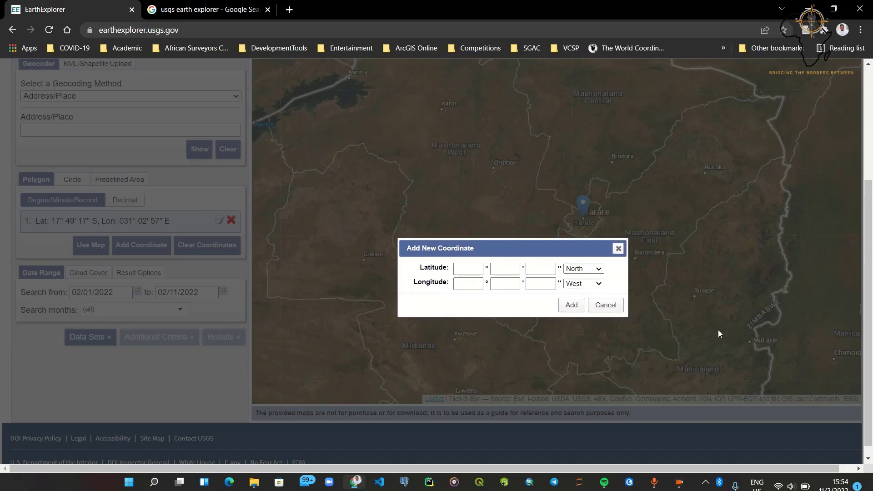
pyautogui.click(468, 269)
pyautogui.moveTo(516, 250); pyautogui.dragTo(478, 254)
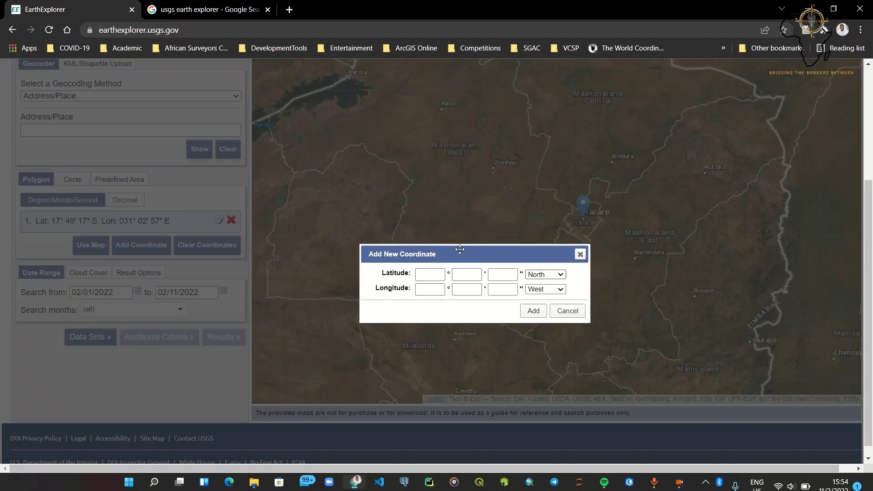
pyautogui.click(580, 254)
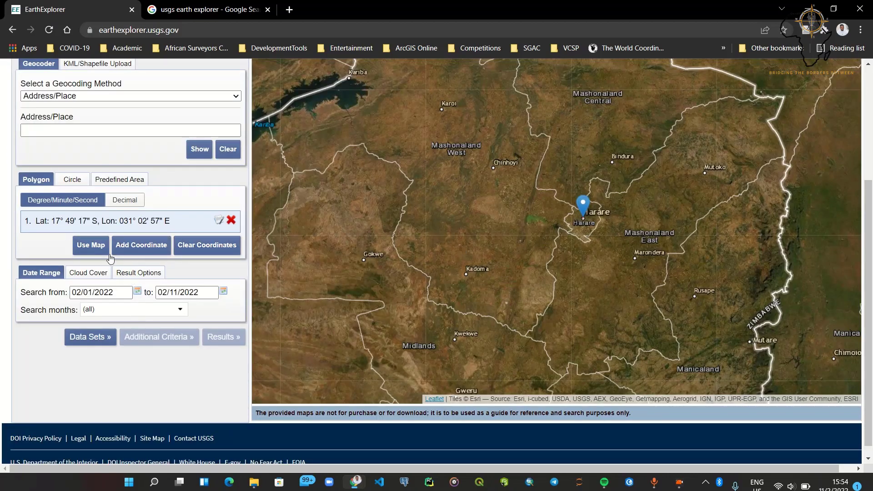
# Zoom onto Harare and use the map view as a four-corner polygon from 17° 33' 18" to 18° 01' 49" S
pyautogui.moveTo(562, 244)
pyautogui.mouseDown()
pyautogui.moveTo(500, 286)
pyautogui.moveTo(553, 246)
pyautogui.moveTo(596, 282)
pyautogui.moveTo(592, 273)
pyautogui.mouseUp()
pyautogui.scroll(3, 558, 266)
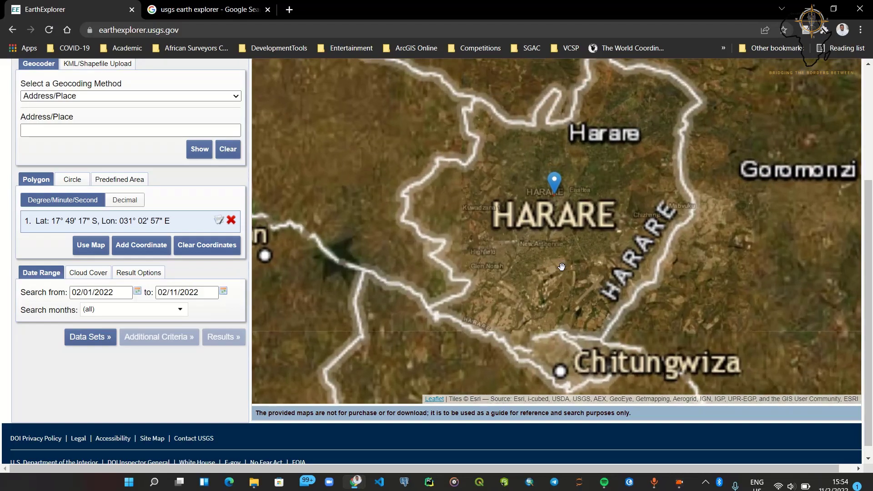
pyautogui.moveTo(567, 261)
pyautogui.mouseDown()
pyautogui.moveTo(523, 217)
pyautogui.moveTo(595, 296)
pyautogui.moveTo(569, 280)
pyautogui.moveTo(546, 287)
pyautogui.moveTo(536, 276)
pyautogui.moveTo(546, 272)
pyautogui.mouseUp()
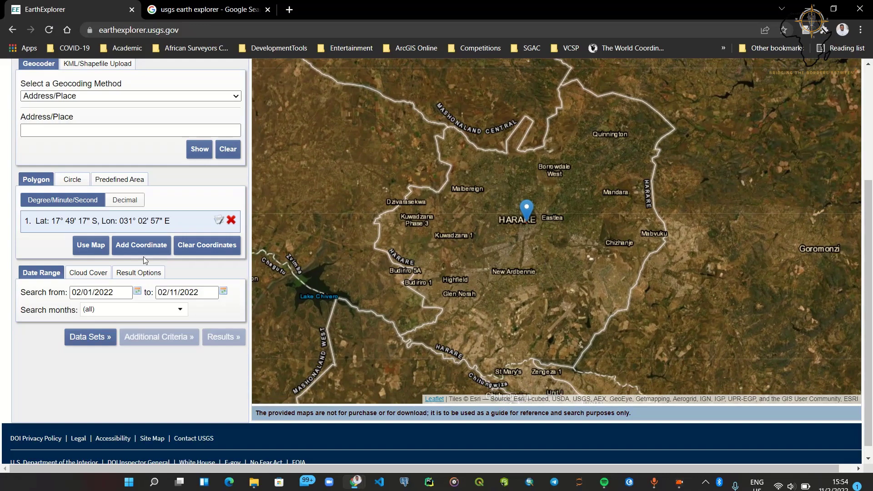
pyautogui.click(86, 252)
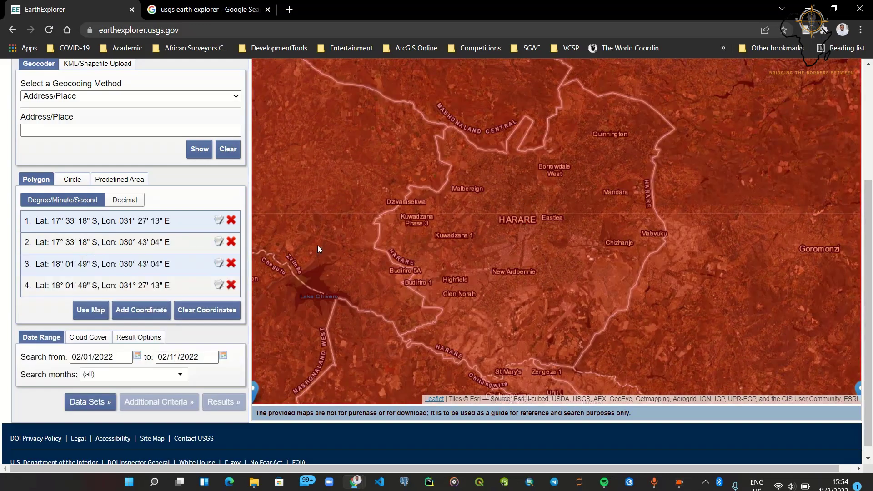
pyautogui.scroll(-2, 487, 240)
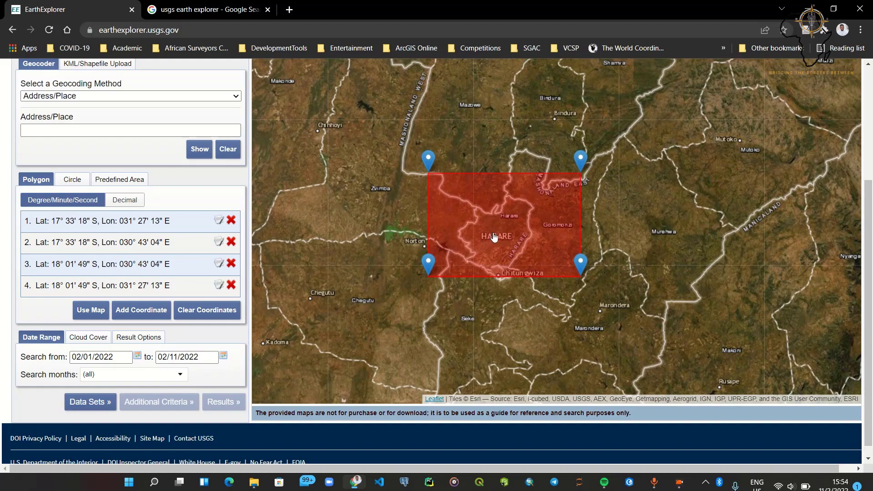
pyautogui.scroll(2, 494, 236)
pyautogui.scroll(-1, 507, 234)
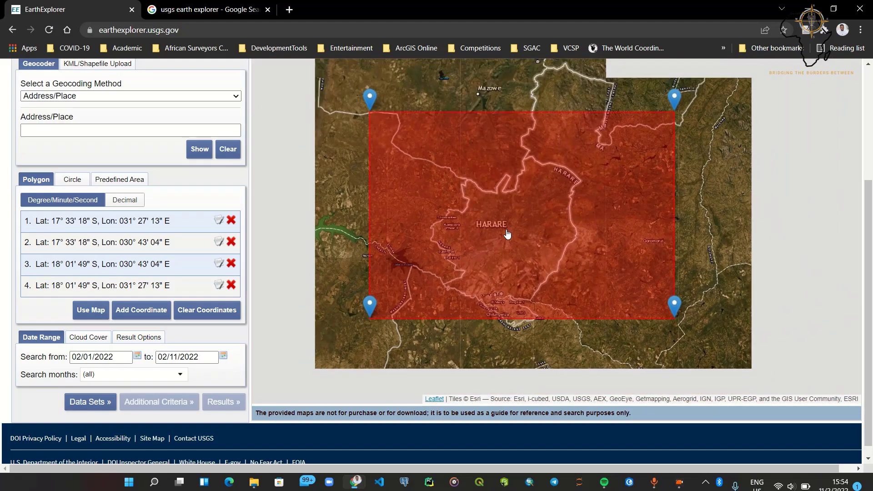
pyautogui.scroll(1, 507, 234)
pyautogui.moveTo(511, 236); pyautogui.dragTo(526, 253)
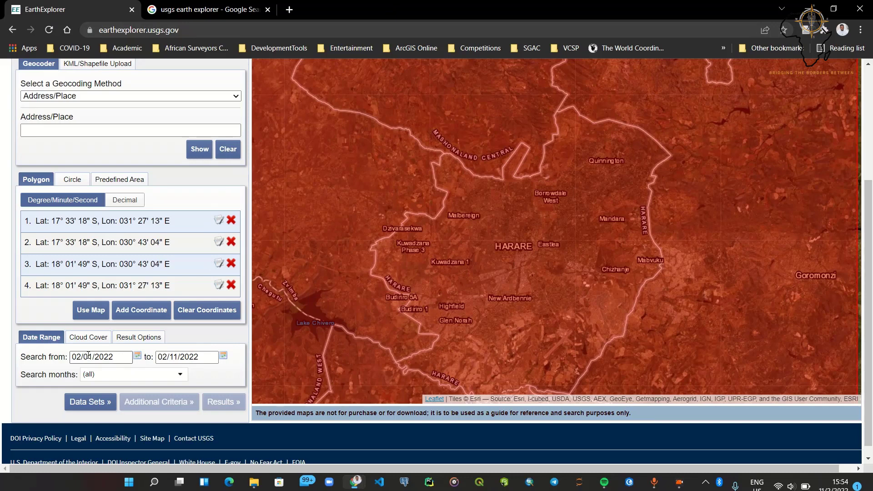
# Reconfirm the date range as 1–11 February 2022 in the calendars and bring up the Cloud Cover criteria
pyautogui.click(137, 355)
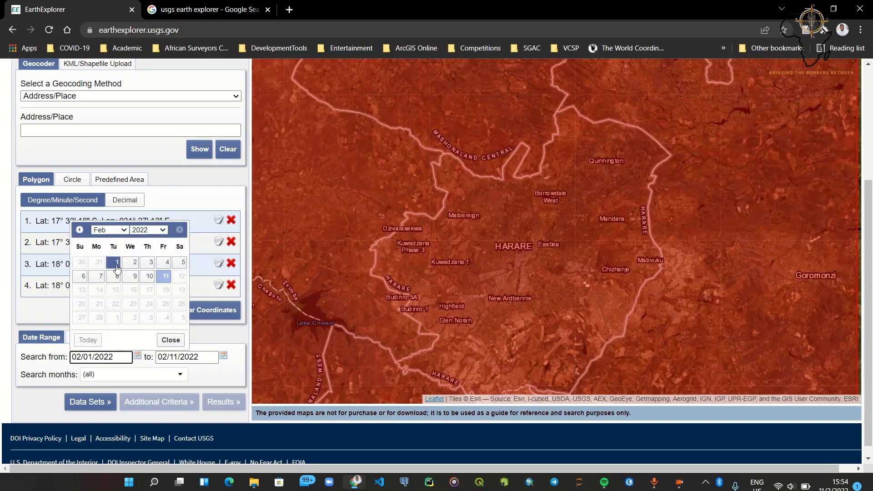
pyautogui.click(113, 263)
pyautogui.click(212, 357)
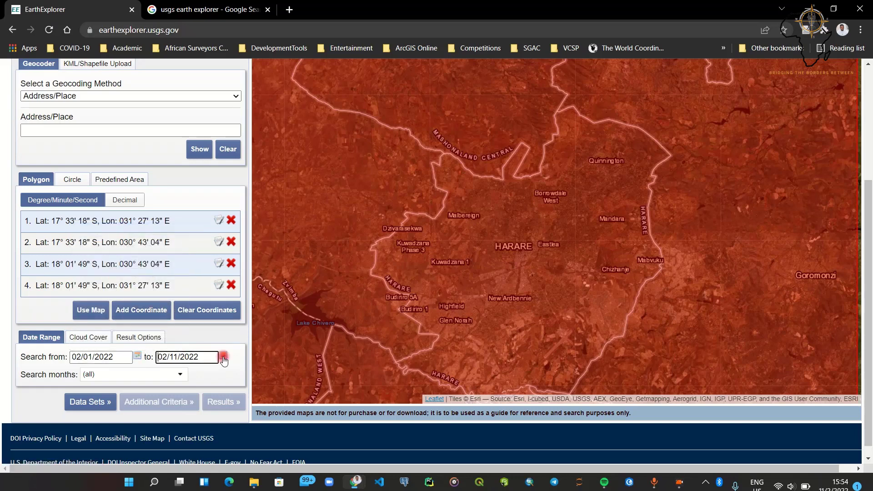
pyautogui.click(224, 355)
pyautogui.click(250, 278)
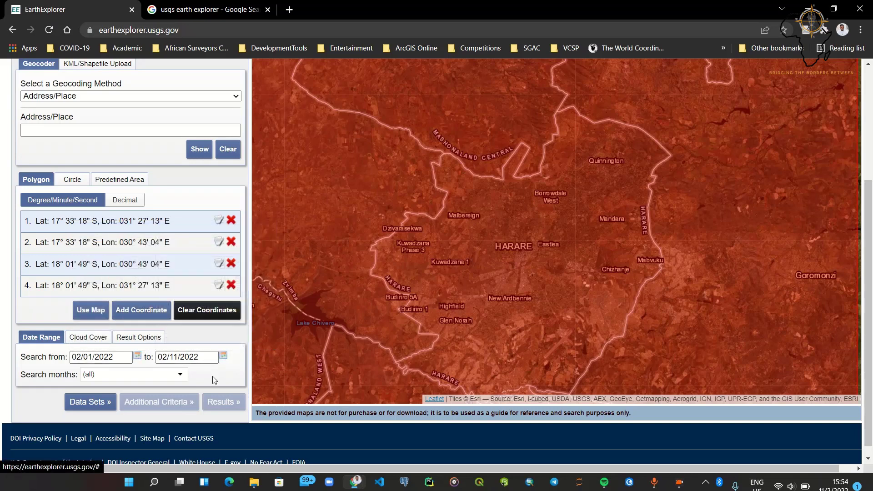
pyautogui.click(93, 337)
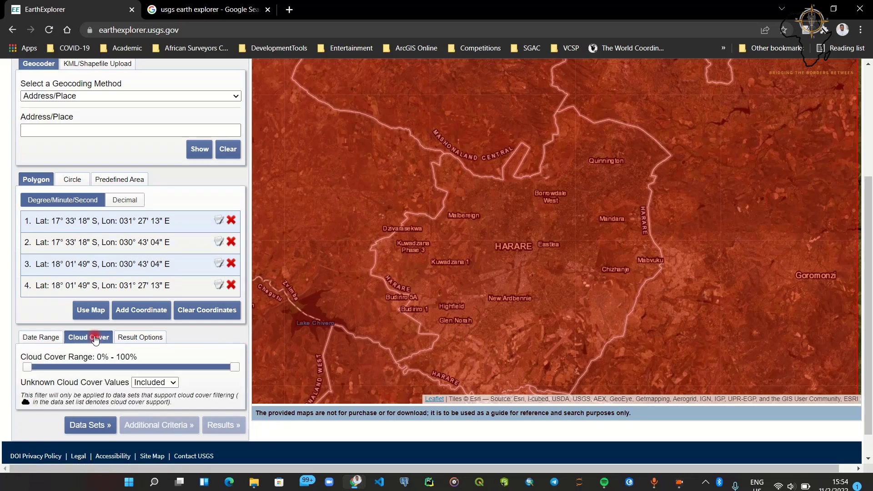
# Keep cloud cover at 0–100% with unknown cloud cover values included
pyautogui.click(162, 383)
pyautogui.click(78, 386)
pyautogui.moveTo(232, 368)
pyautogui.mouseDown()
pyautogui.moveTo(126, 367)
pyautogui.moveTo(246, 364)
pyautogui.mouseUp()
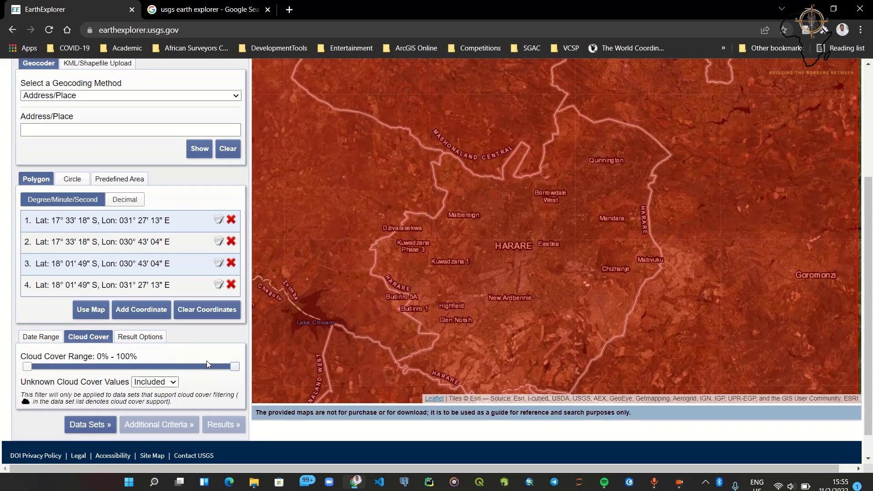
pyautogui.scroll(-1, 202, 369)
# Leave Results per Page at 10 in the Result Options after briefly trying 5
pyautogui.click(134, 308)
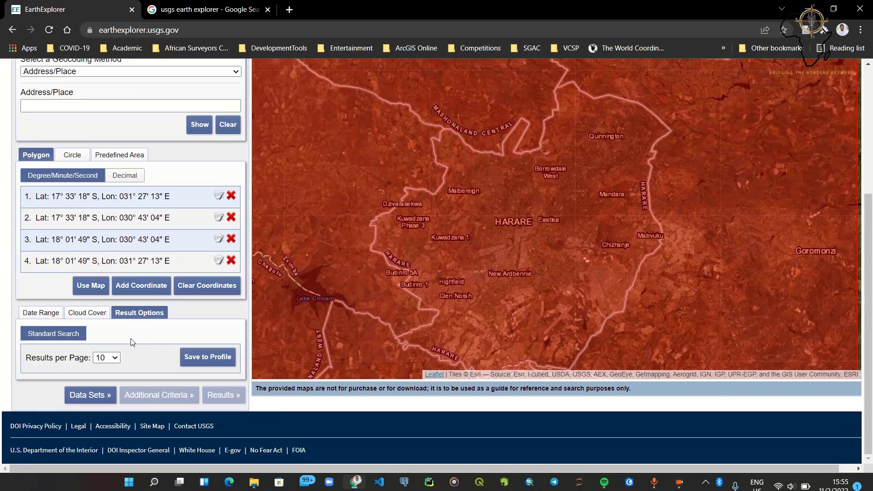
pyautogui.click(113, 359)
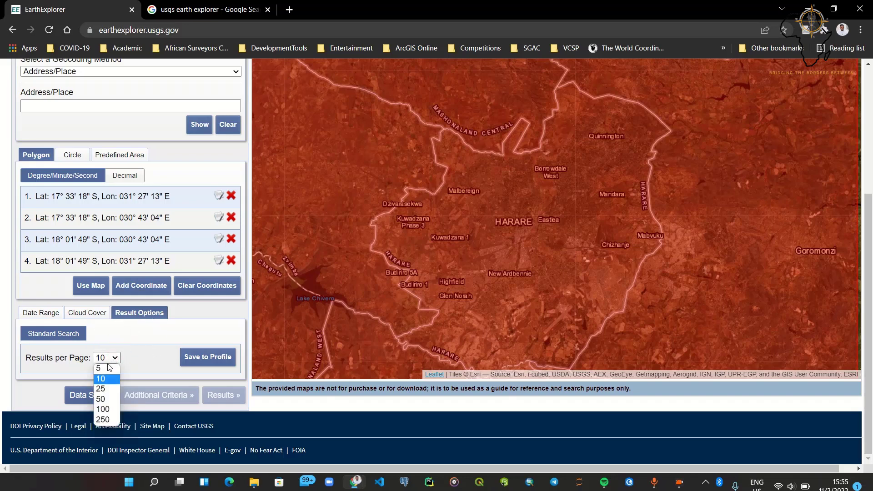
pyautogui.click(106, 367)
pyautogui.click(110, 358)
pyautogui.click(107, 383)
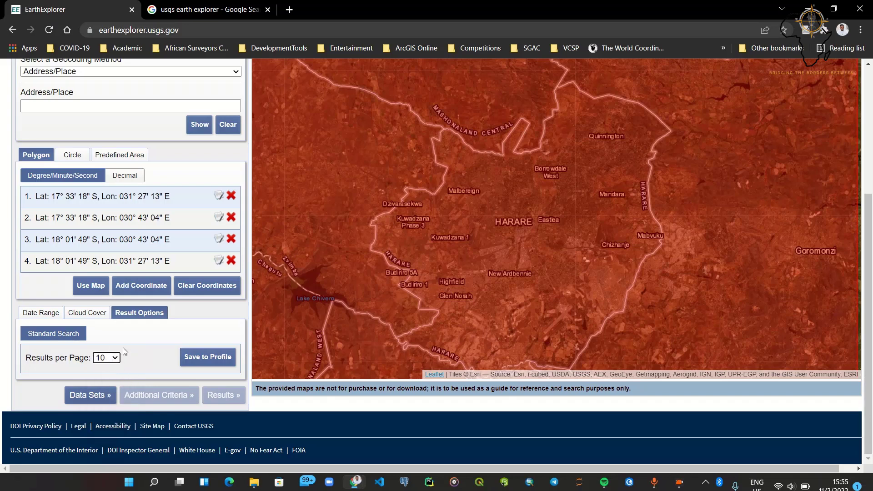
# Review the date range and cloud cover criteria again, then advance to Data Sets
pyautogui.click(39, 312)
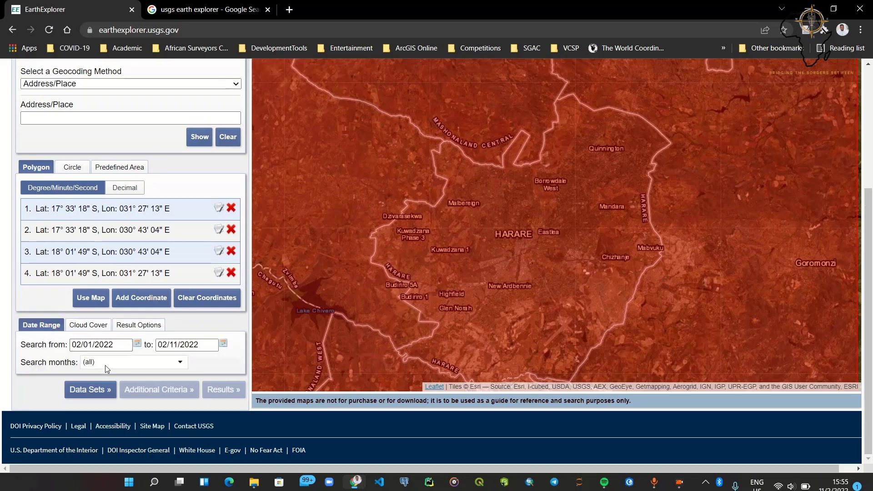
pyautogui.click(81, 325)
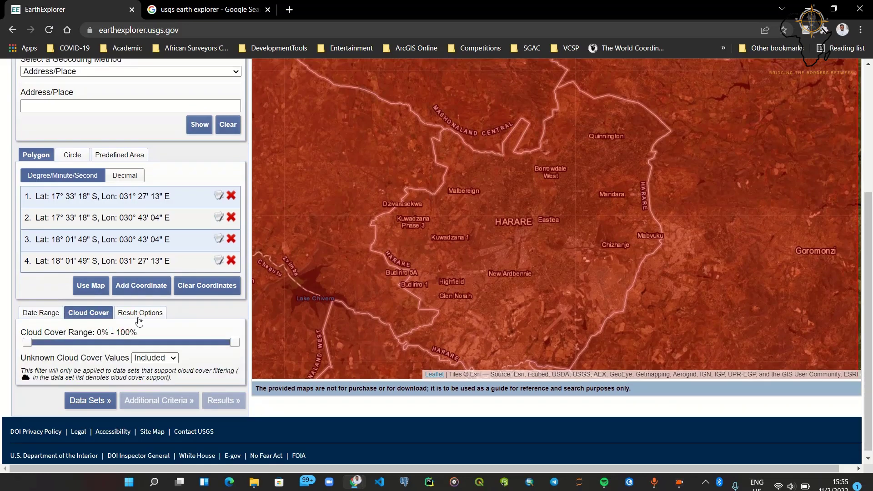
pyautogui.click(39, 313)
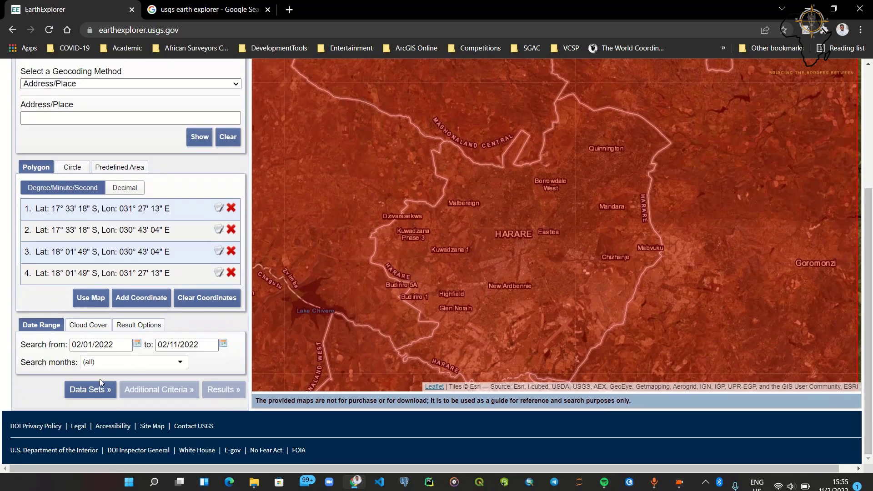
pyautogui.scroll(4, 121, 328)
pyautogui.scroll(-4, 121, 328)
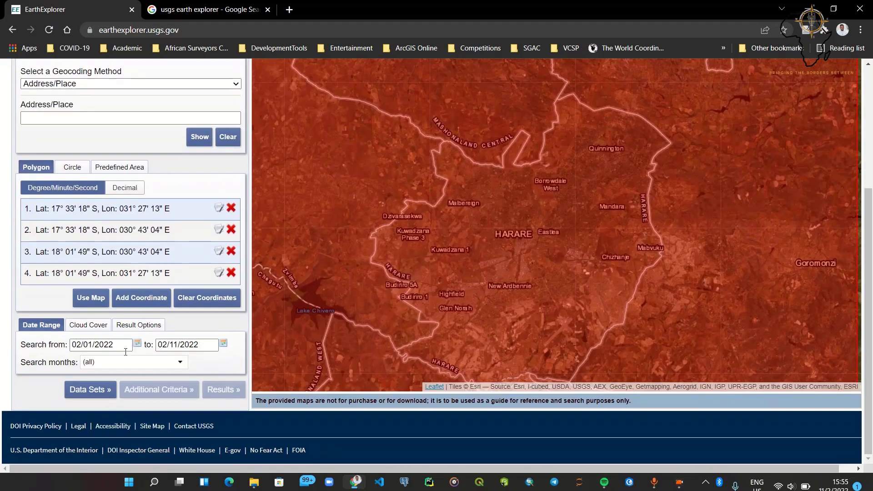
pyautogui.click(93, 389)
# Expand and then collapse the Landsat category in the data set list
pyautogui.moveTo(241, 294); pyautogui.dragTo(244, 245)
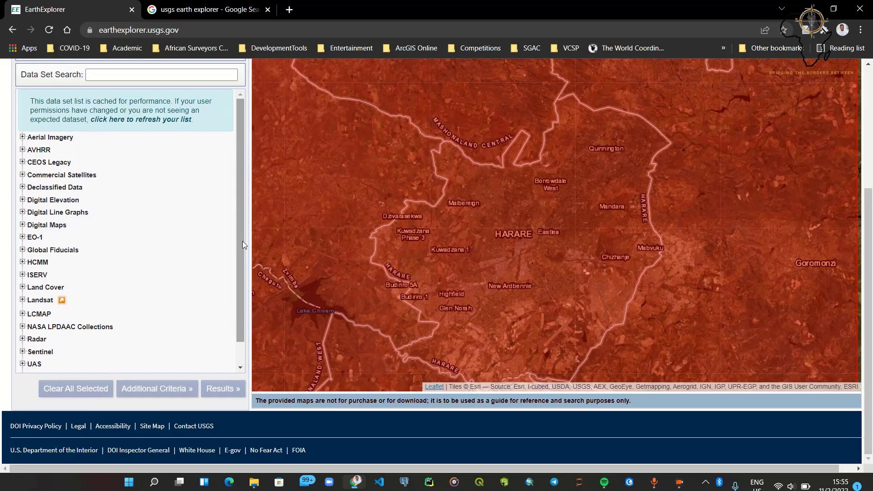
pyautogui.scroll(3, 242, 241)
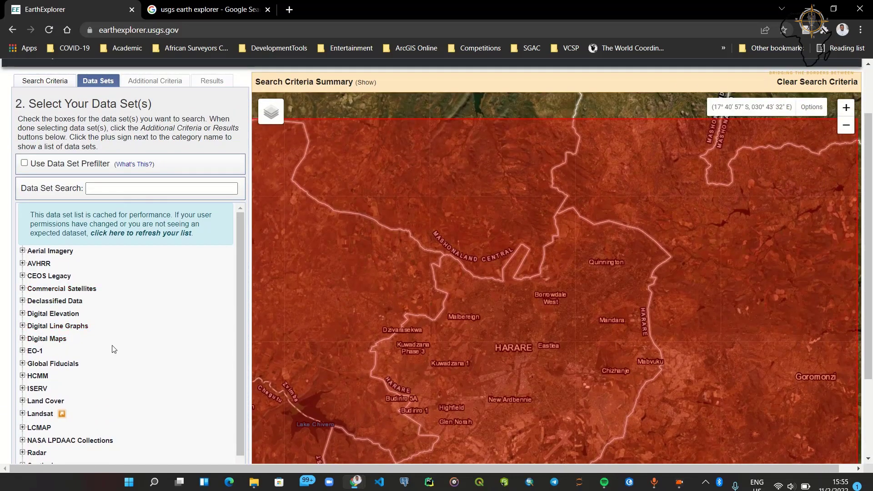
pyautogui.scroll(-1, 120, 347)
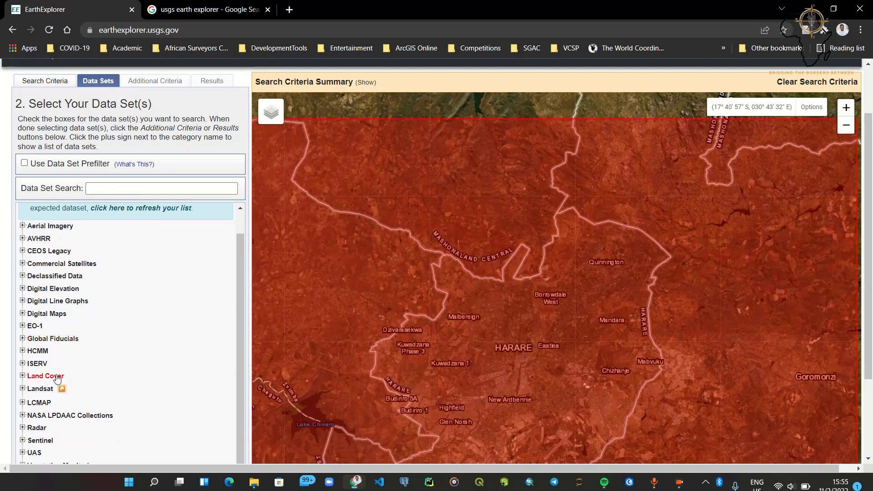
pyautogui.click(46, 390)
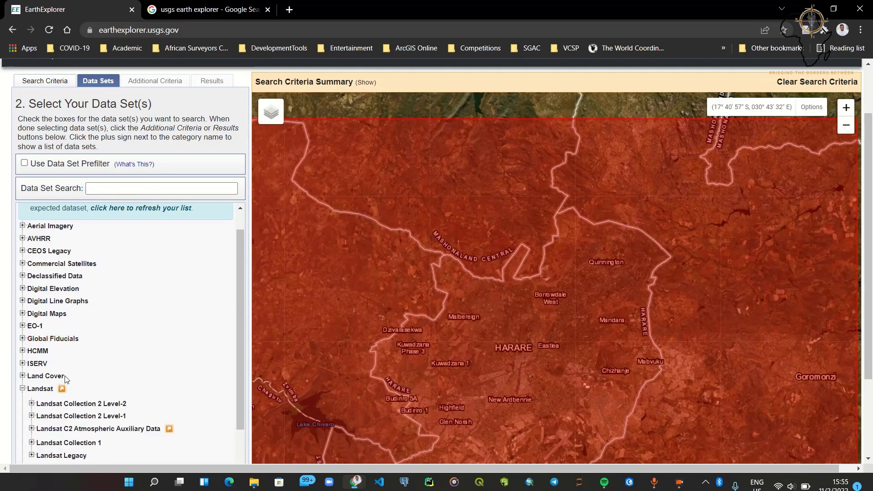
pyautogui.click(23, 389)
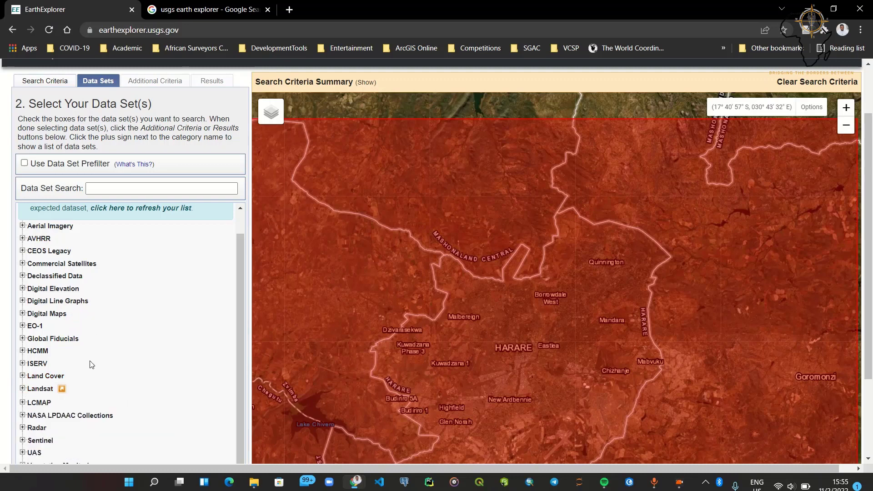
pyautogui.scroll(1, 124, 220)
# Search data sets for 'landsat', check Landsat 8-9 OLI/TIRS C2 L2, and show its 2 results
pyautogui.click(122, 189)
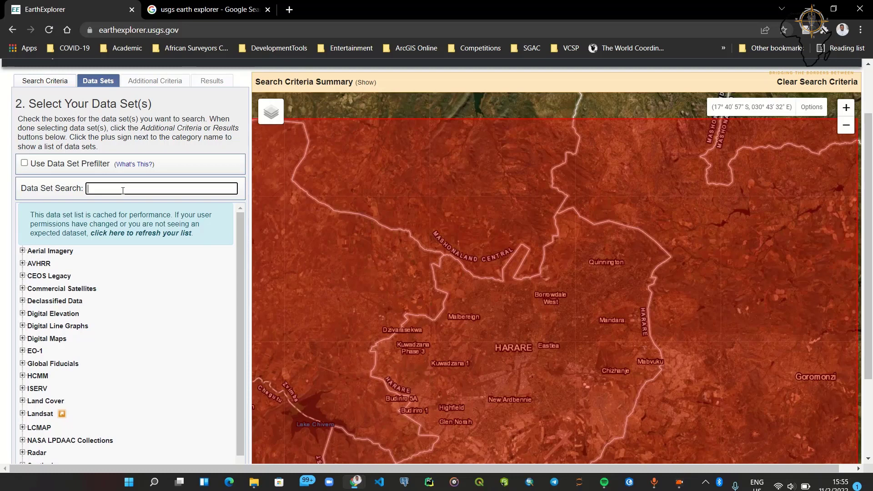
pyautogui.write('landsat')
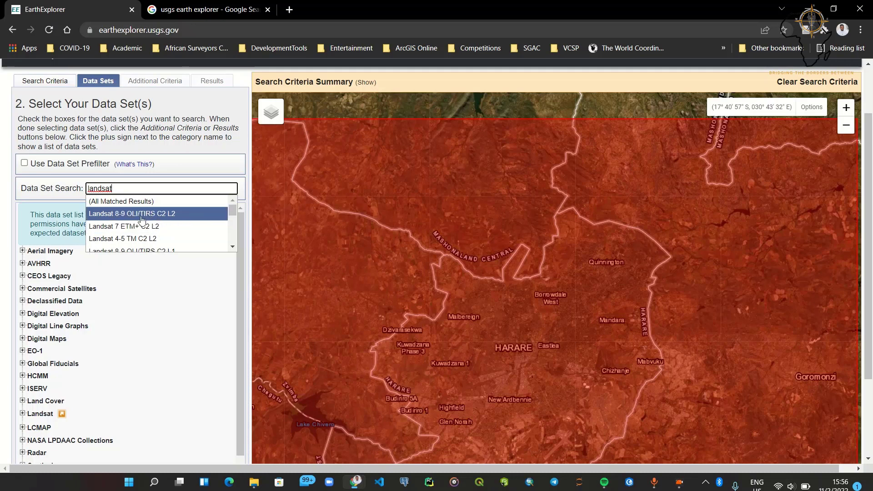
pyautogui.scroll(-2, 146, 224)
pyautogui.scroll(2, 146, 225)
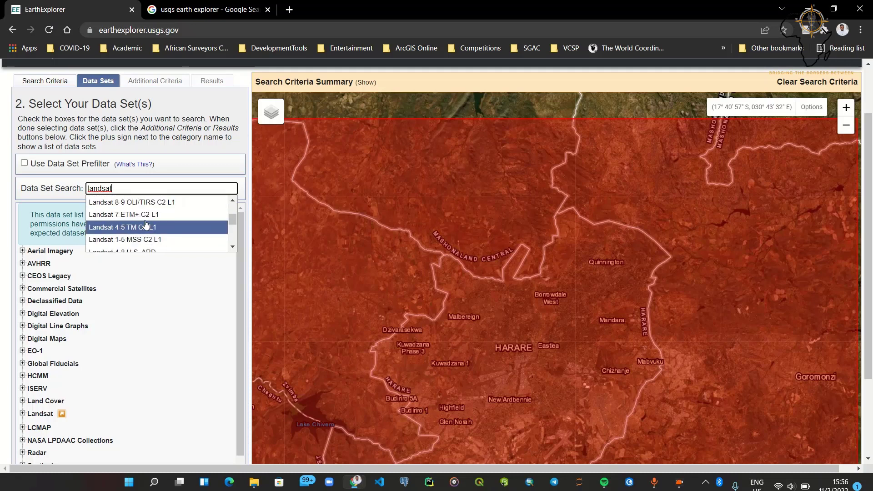
pyautogui.scroll(-2, 146, 223)
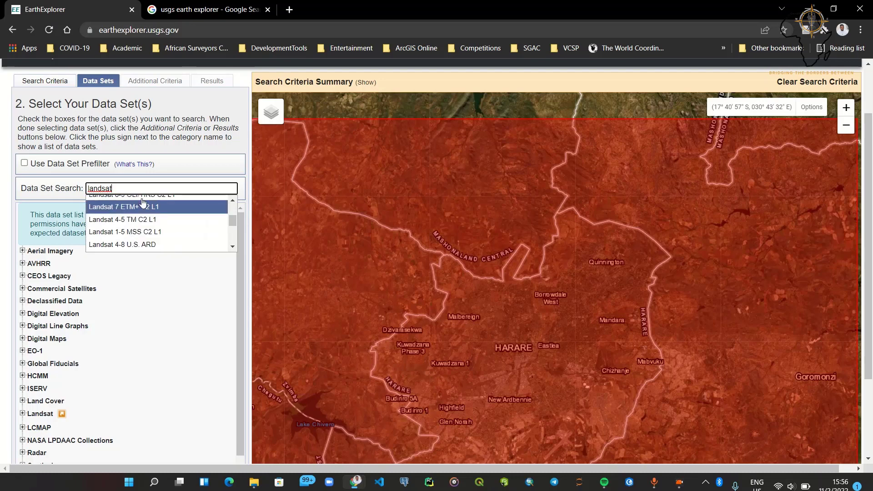
pyautogui.click(232, 201)
pyautogui.click(232, 202)
pyautogui.click(156, 211)
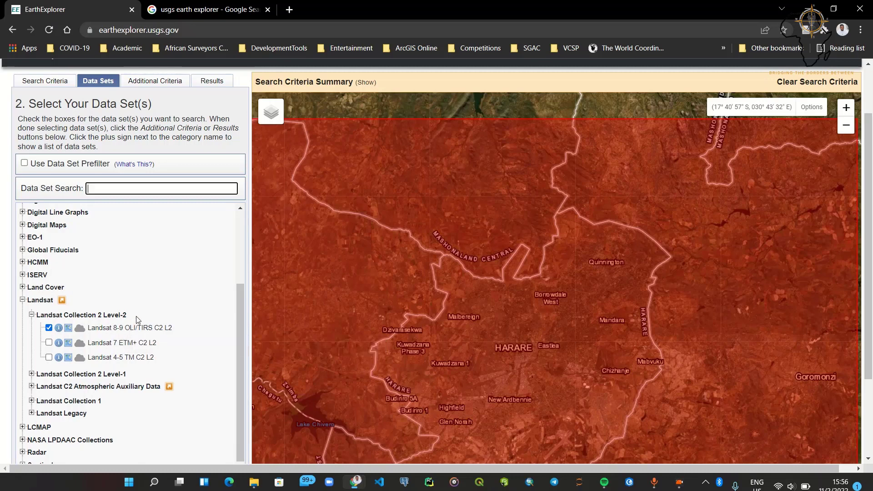
pyautogui.scroll(-1, 138, 319)
pyautogui.scroll(-3, 239, 335)
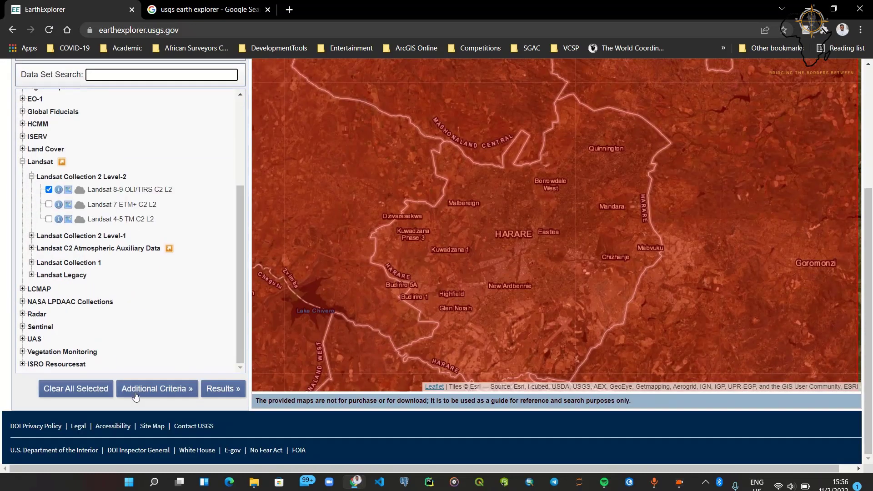
pyautogui.click(230, 393)
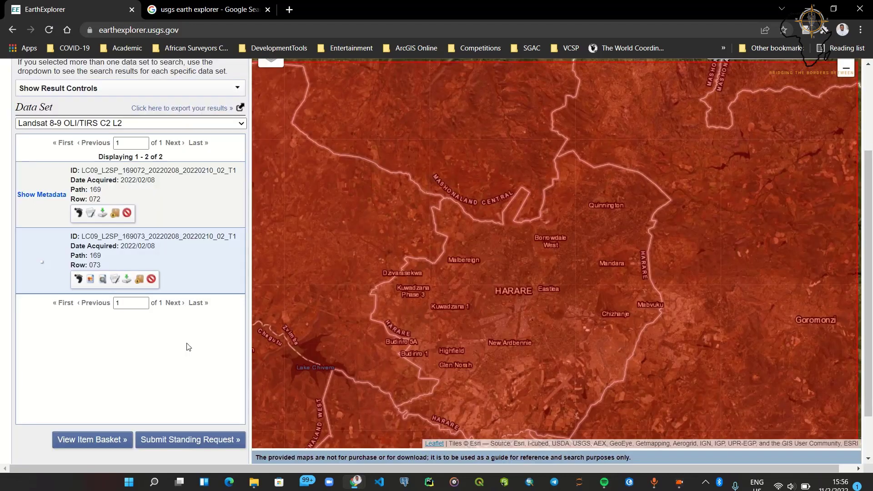
# Display the path 169, row 073 scene's footprint on the map
pyautogui.scroll(3, 175, 320)
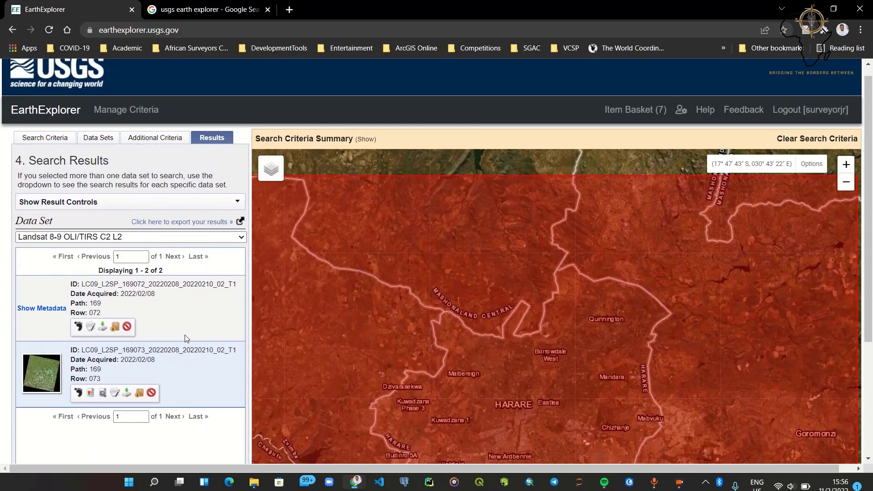
pyautogui.scroll(-1, 443, 346)
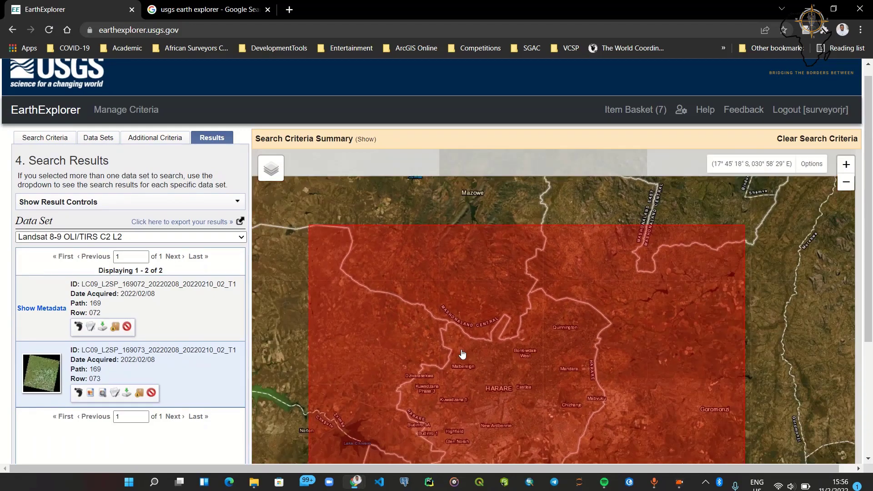
pyautogui.moveTo(323, 379); pyautogui.dragTo(329, 316)
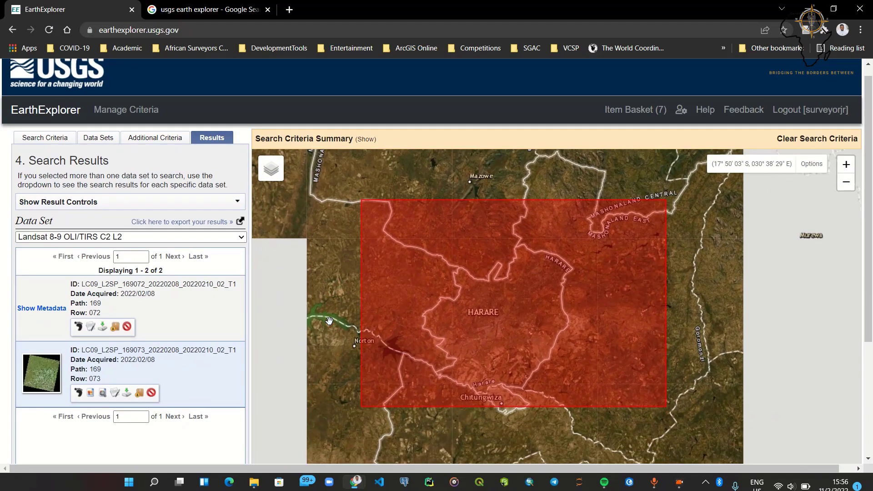
pyautogui.click(79, 393)
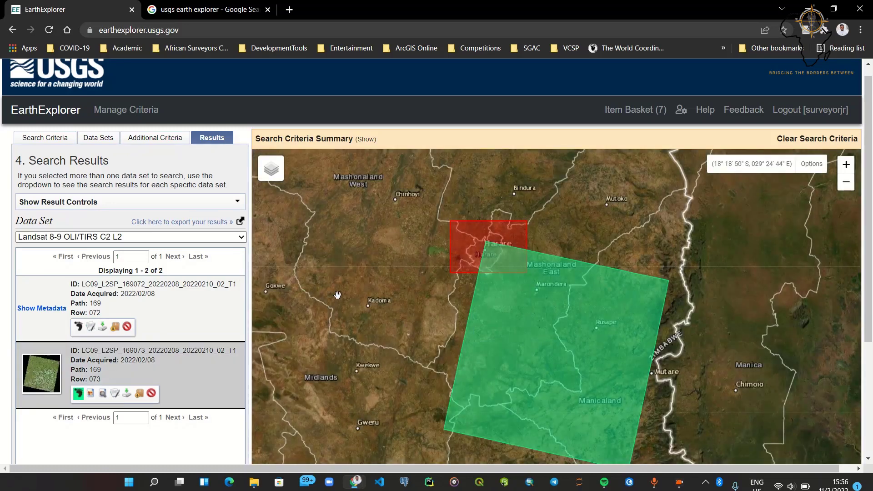
pyautogui.moveTo(360, 396); pyautogui.dragTo(359, 338)
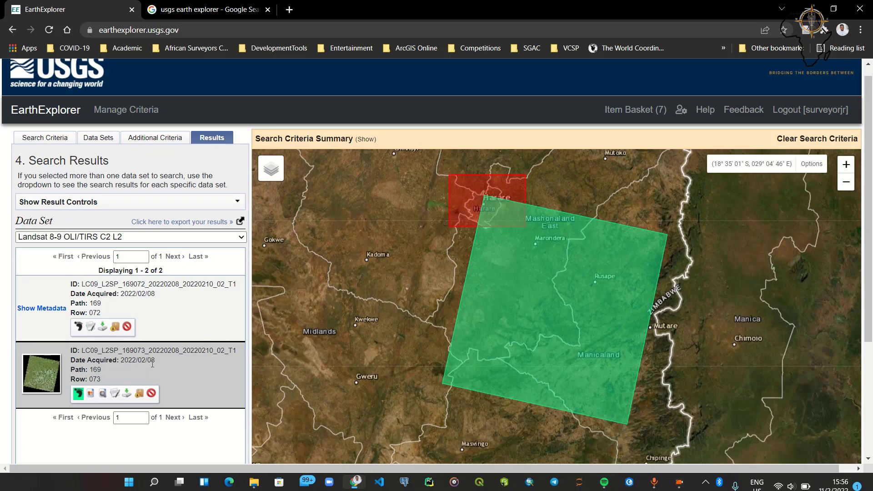
pyautogui.moveTo(155, 363); pyautogui.dragTo(142, 359)
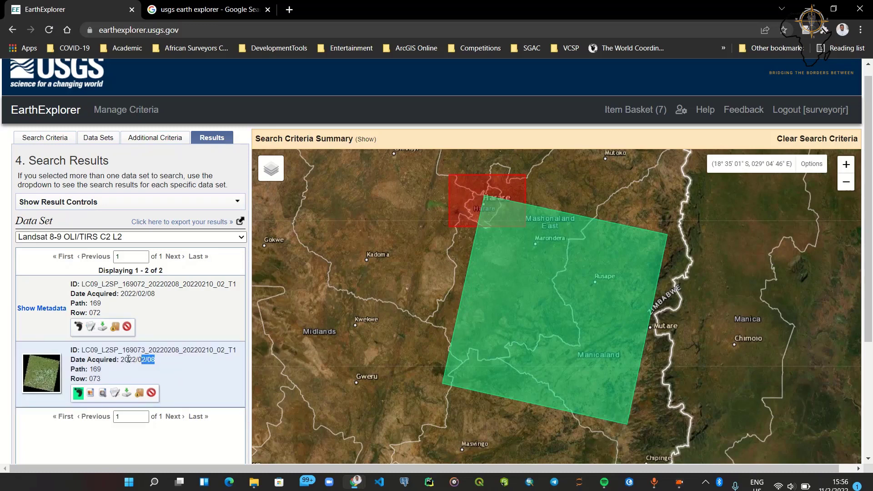
pyautogui.click(155, 360)
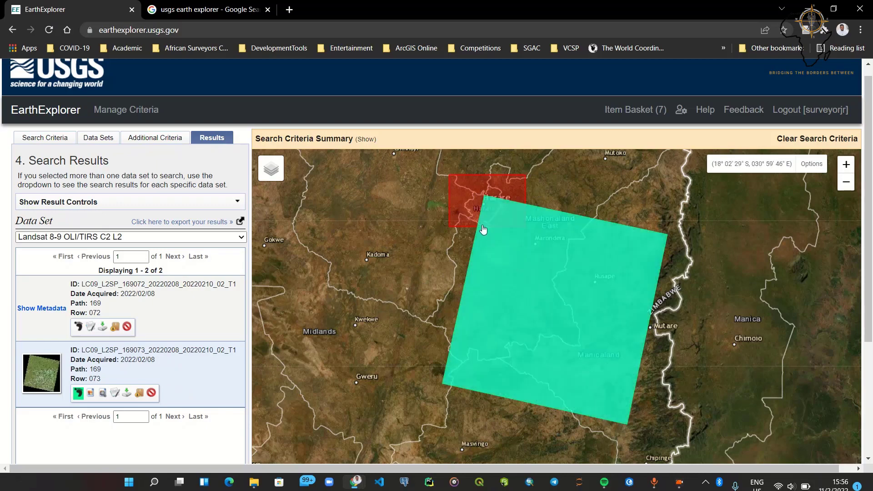
# Compare the green footprint with the red Harare search box, then return to data set selection
pyautogui.scroll(1, 482, 227)
pyautogui.moveTo(498, 155); pyautogui.dragTo(487, 263)
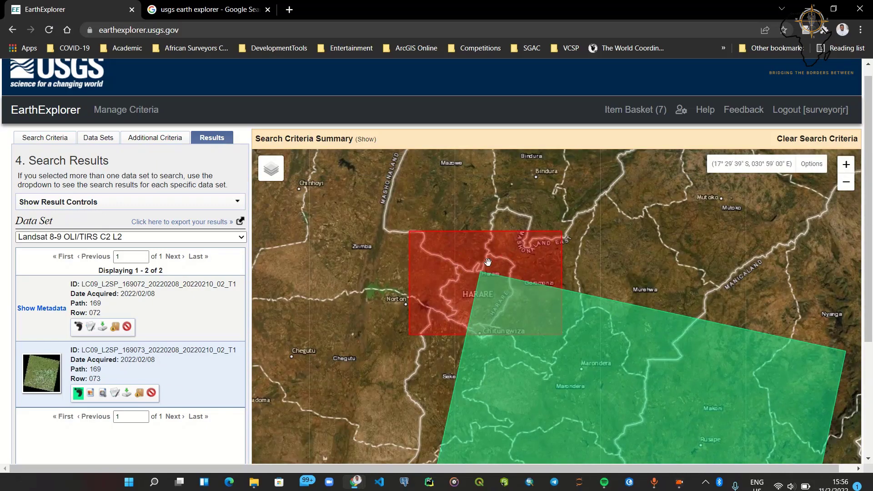
pyautogui.scroll(-1, 517, 270)
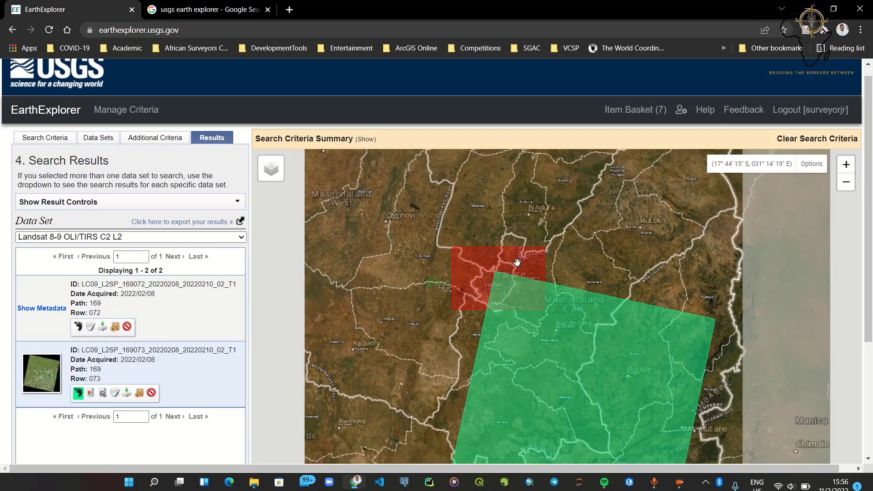
pyautogui.scroll(1, 517, 260)
pyautogui.scroll(-1, 516, 268)
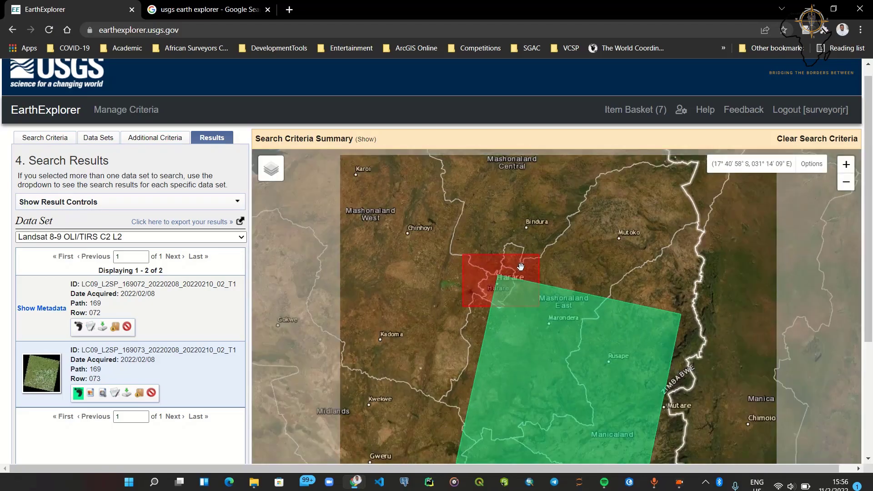
pyautogui.moveTo(517, 269); pyautogui.dragTo(503, 235)
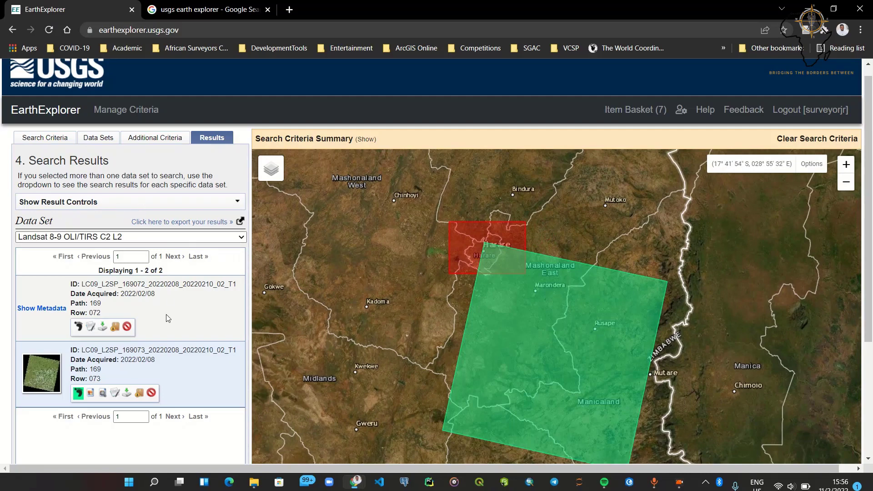
pyautogui.scroll(-4, 185, 338)
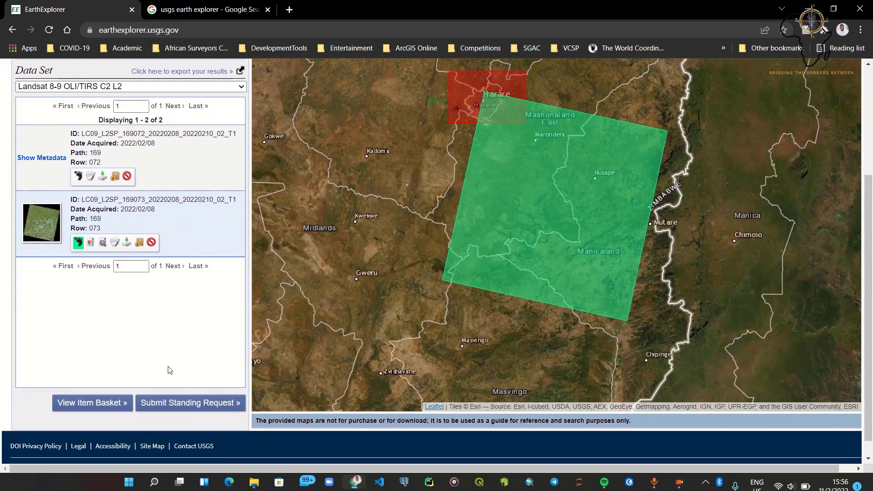
pyautogui.scroll(4, 168, 366)
pyautogui.click(100, 151)
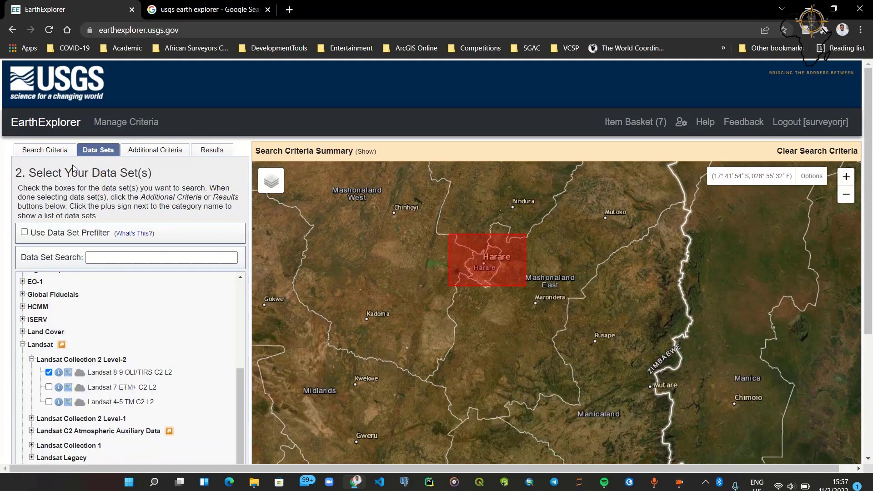
# Widen the search polygon to the visible map area (16°47'06"–18°41'12" S, 029°52'18"–032°48'57" E) and rerun the search
pyautogui.click(55, 152)
pyautogui.scroll(-3, 517, 199)
pyautogui.scroll(1, 516, 199)
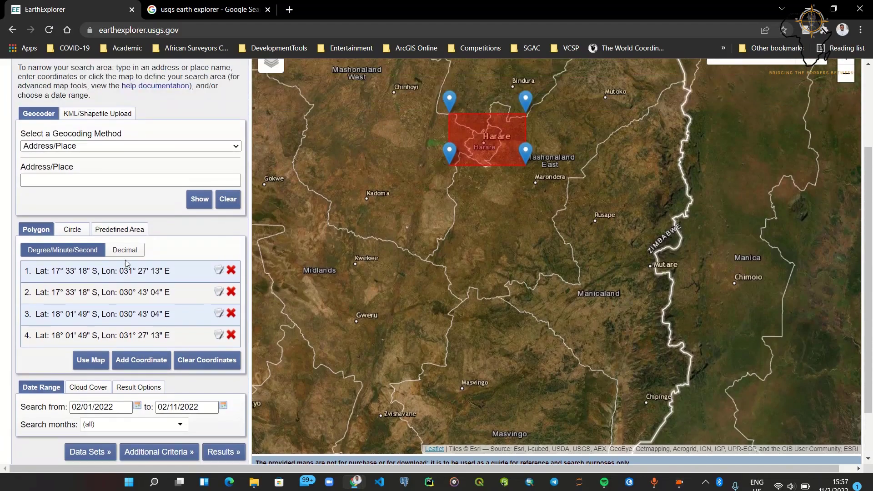
pyautogui.scroll(1, 481, 234)
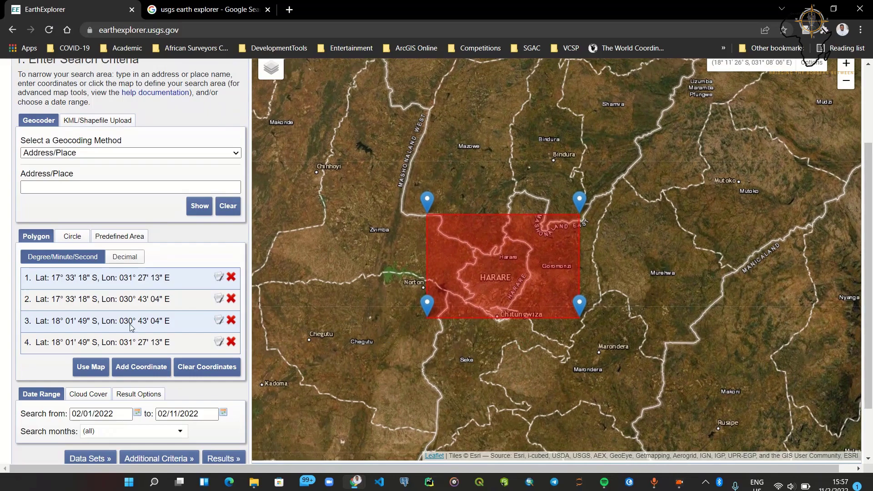
pyautogui.click(90, 367)
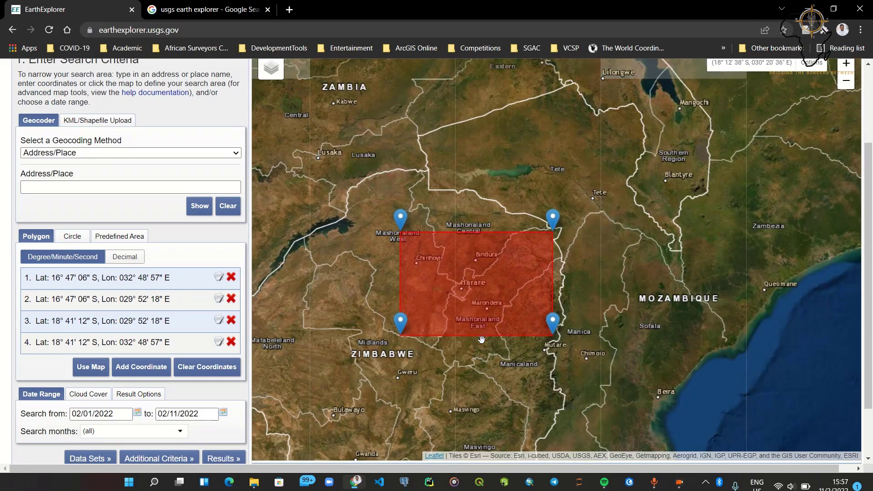
pyautogui.click(87, 458)
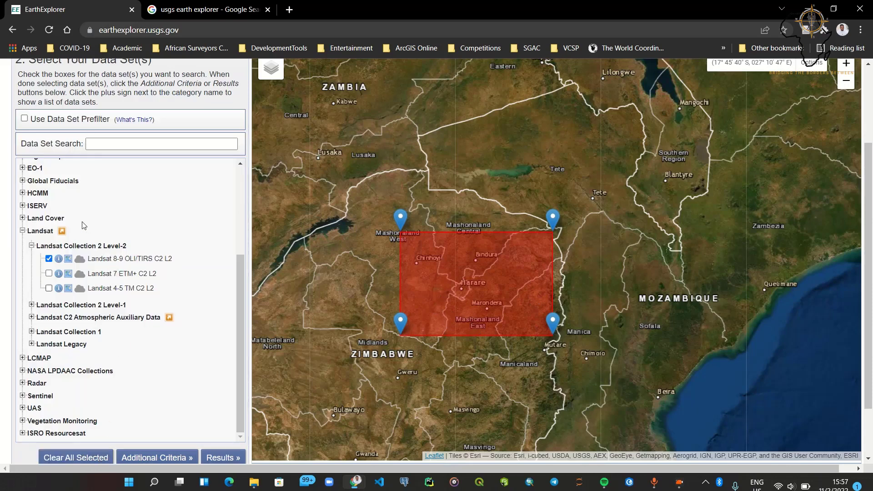
pyautogui.click(223, 457)
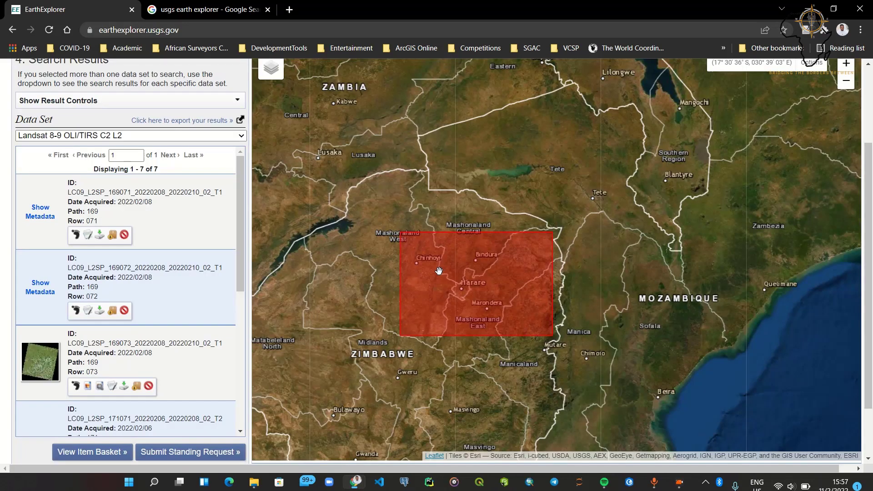
# Show the first scene's footprint, then briefly view and close the path 169 row 072 metadata
pyautogui.scroll(-5, 129, 302)
pyautogui.scroll(-2, 129, 303)
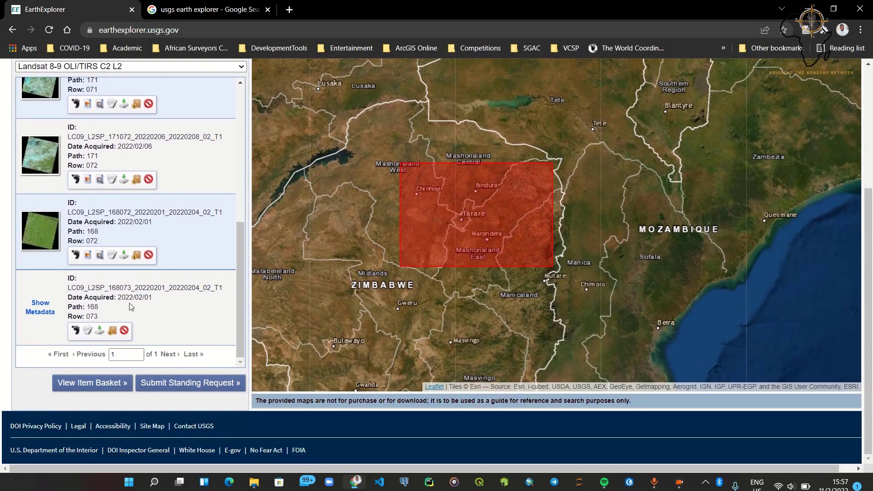
pyautogui.scroll(6, 129, 303)
pyautogui.scroll(1, 213, 264)
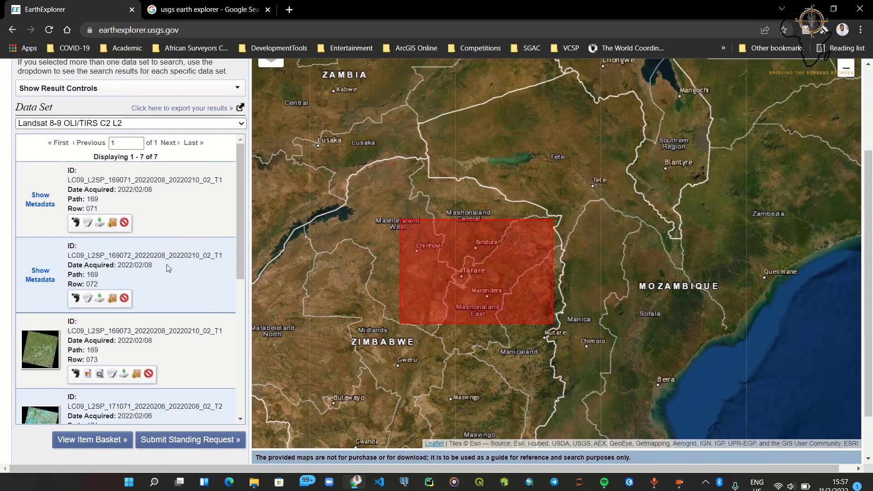
pyautogui.scroll(-1, 89, 275)
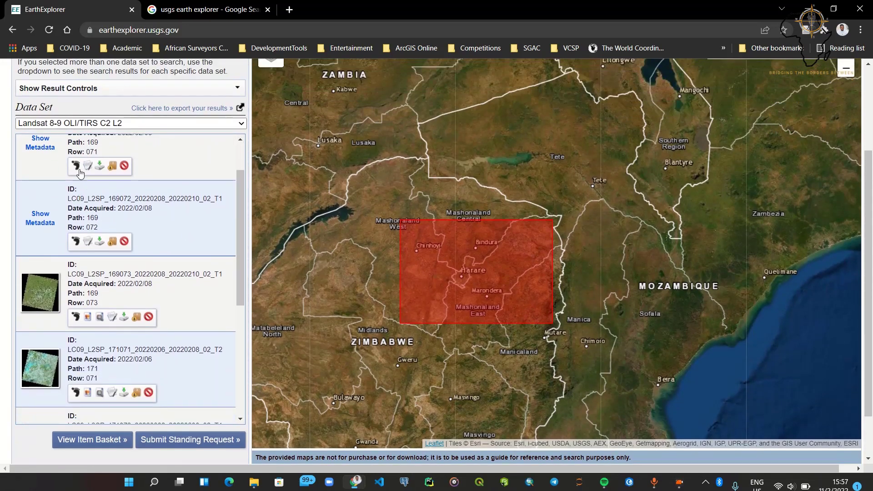
pyautogui.click(76, 166)
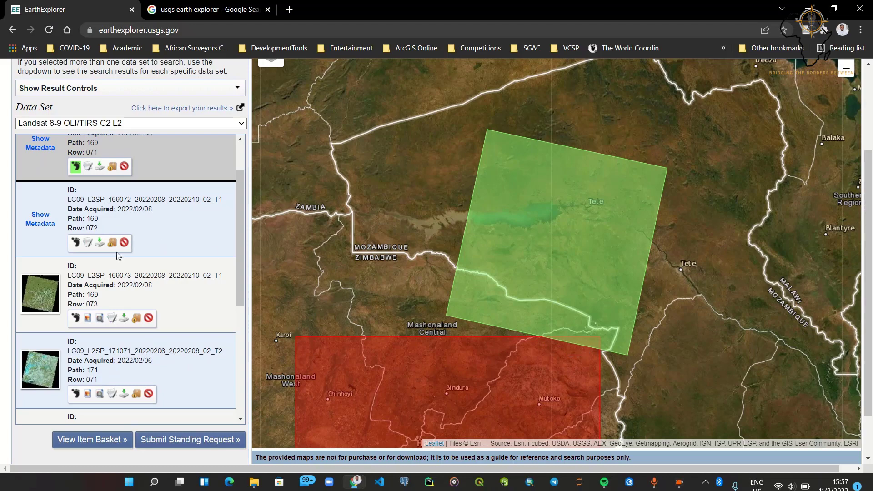
pyautogui.click(83, 240)
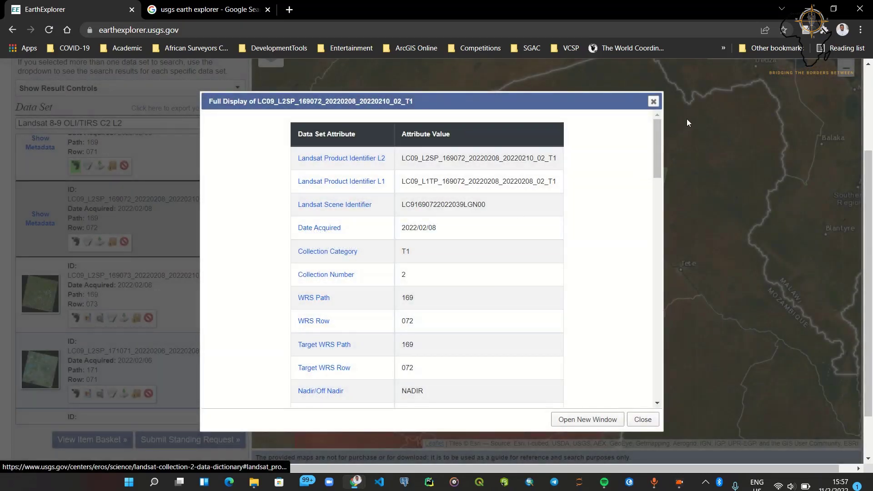
pyautogui.click(654, 101)
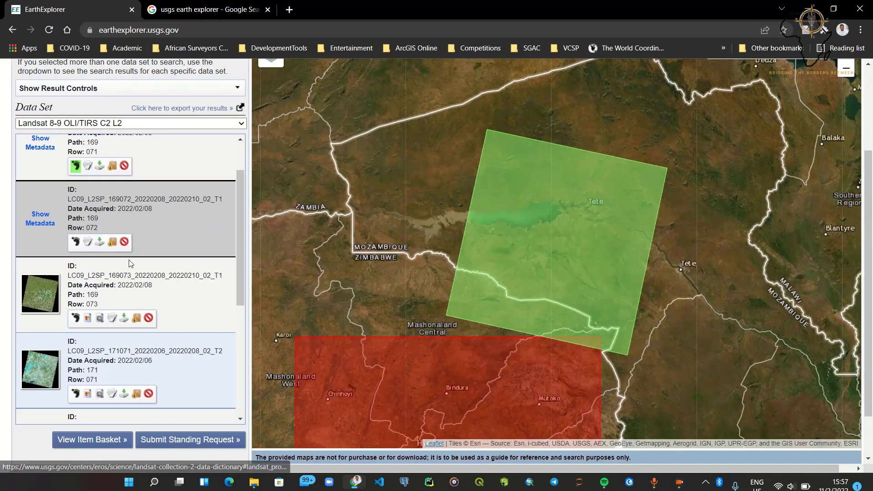
# Show footprints for paths/rows 169/072, 169/073, 171/071, 171/072, 168/072 and 168/073
pyautogui.click(75, 242)
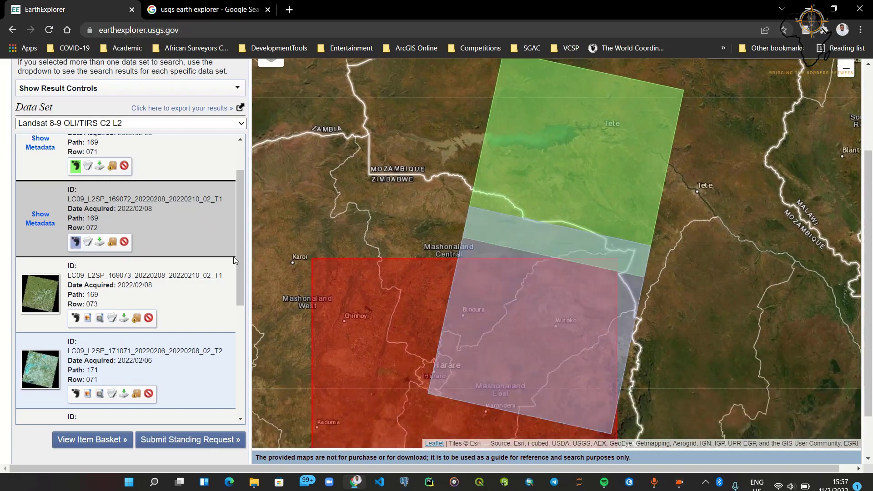
pyautogui.click(75, 317)
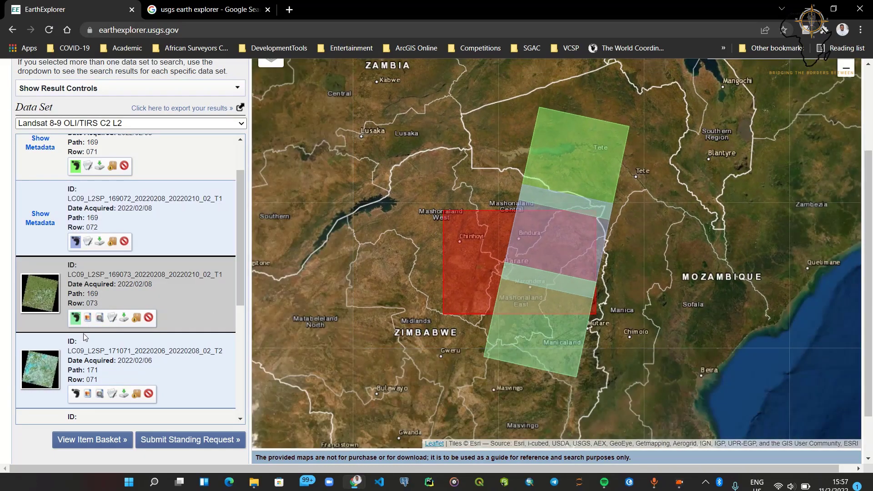
pyautogui.click(75, 394)
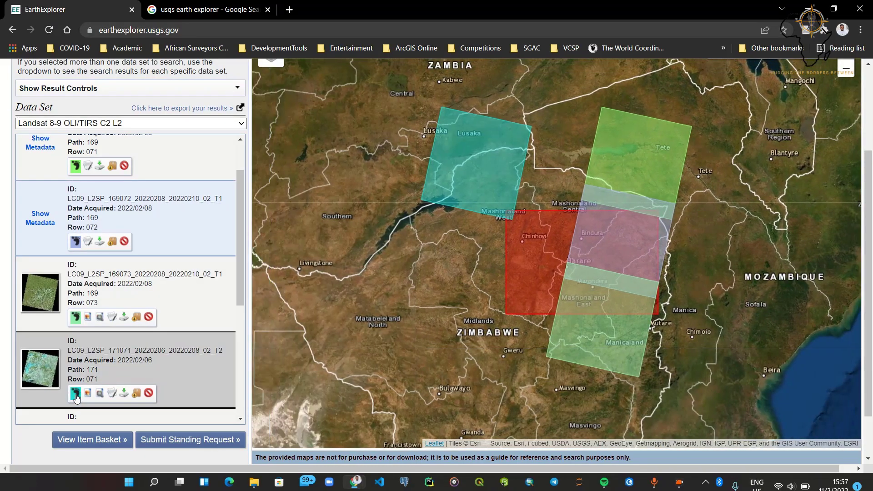
pyautogui.scroll(-3, 140, 326)
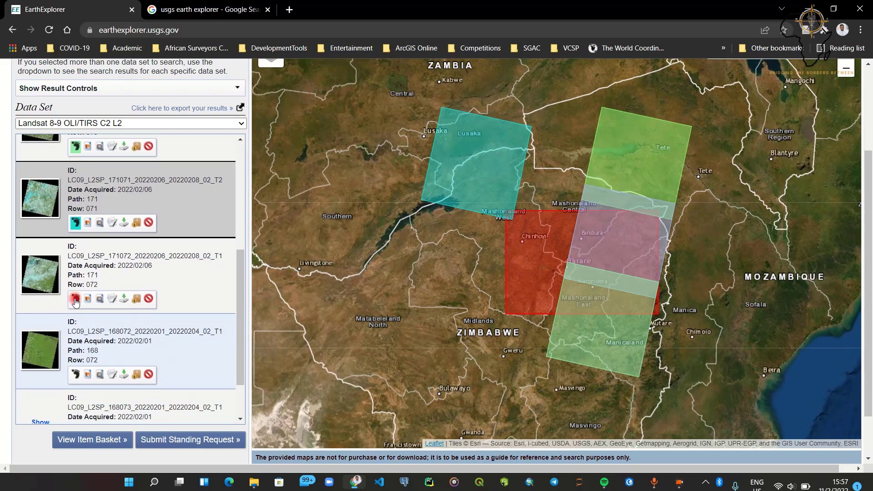
pyautogui.click(75, 298)
pyautogui.click(76, 374)
pyautogui.scroll(-2, 120, 313)
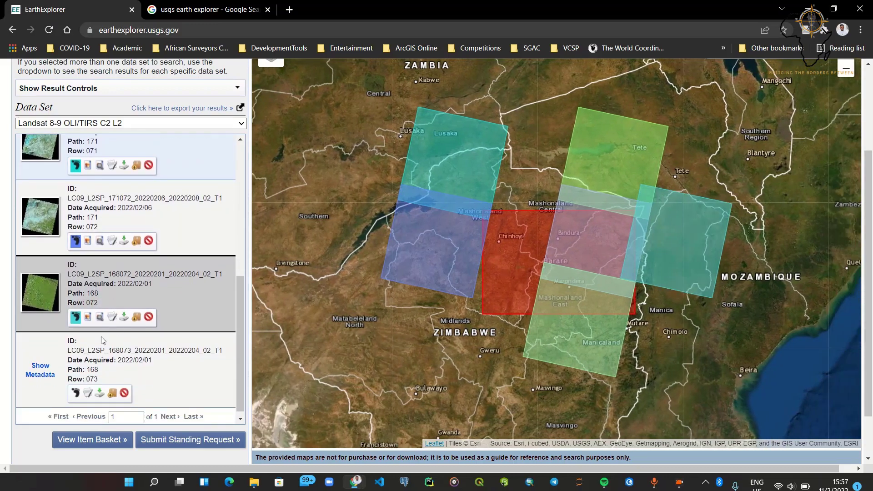
pyautogui.click(75, 394)
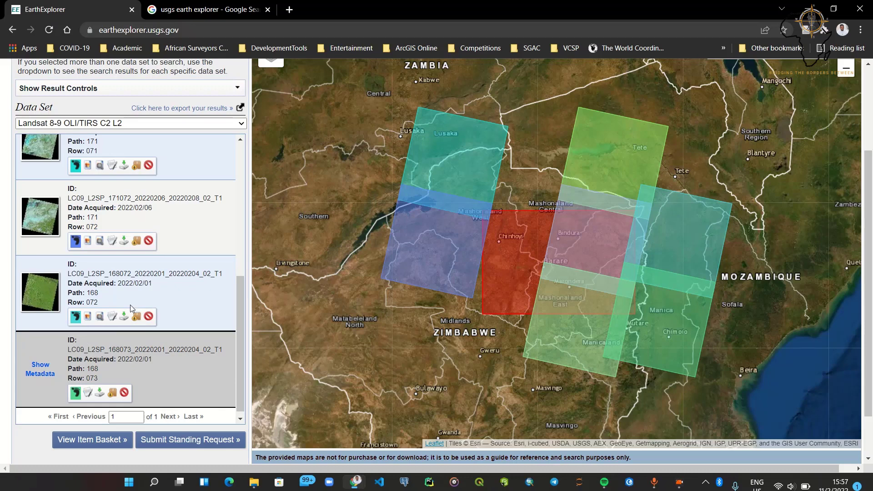
pyautogui.scroll(6, 94, 305)
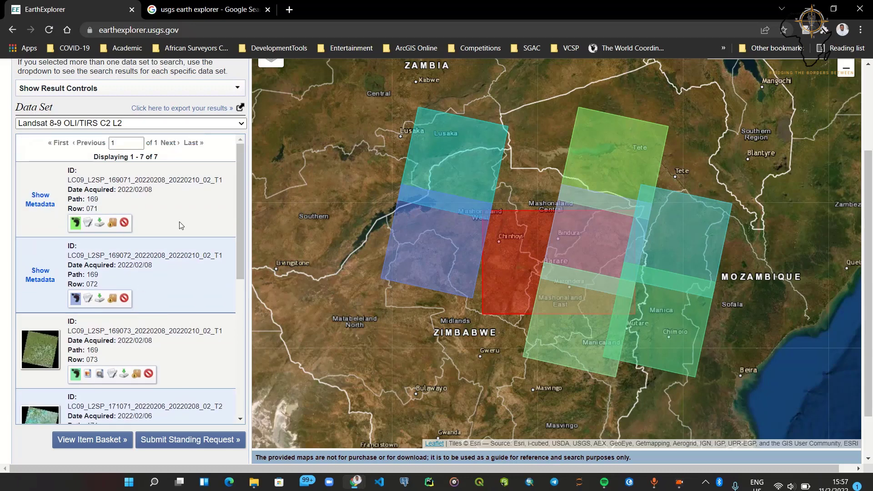
pyautogui.moveTo(238, 217); pyautogui.dragTo(155, 254)
pyautogui.scroll(3, 154, 254)
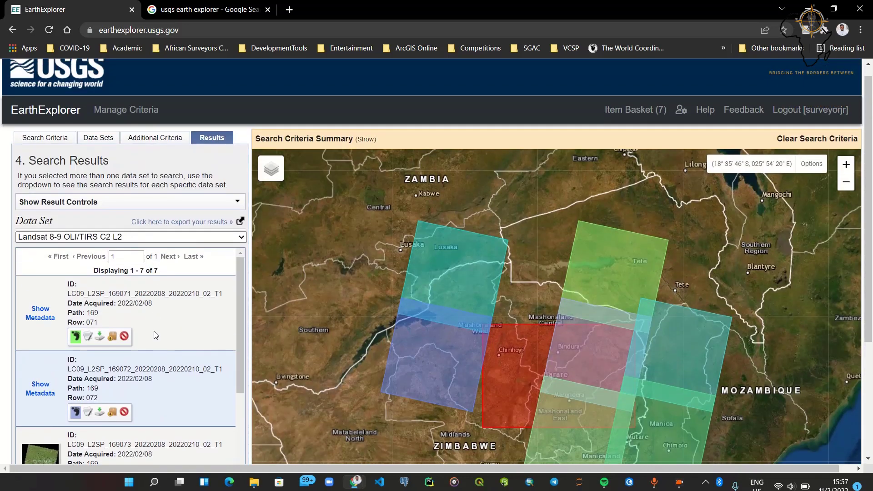
pyautogui.scroll(-1, 155, 335)
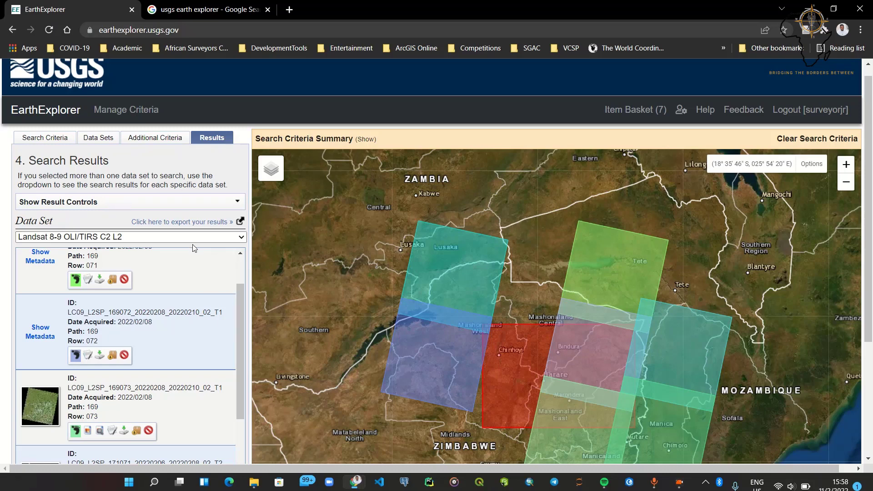
# Submit a CSV metadata export of the results named 'My Landsat 9' and dismiss the notice
pyautogui.click(238, 223)
pyautogui.click(389, 244)
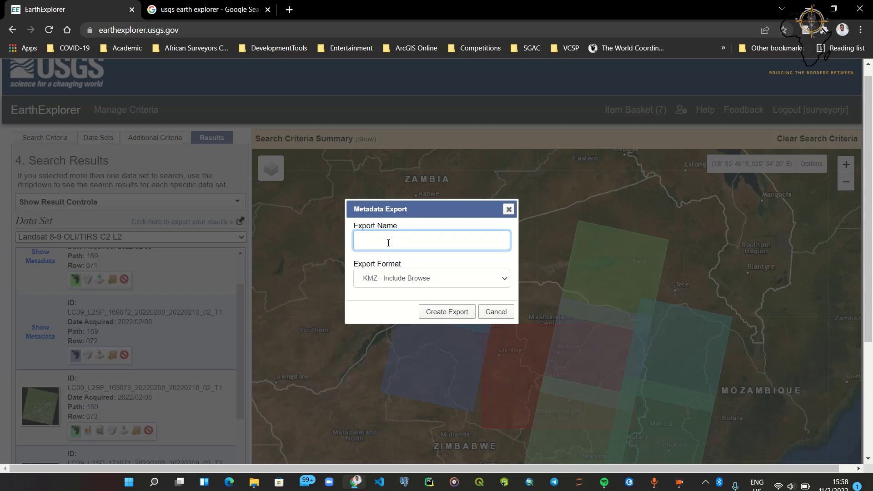
pyautogui.write('Landsat 9')
pyautogui.click(490, 279)
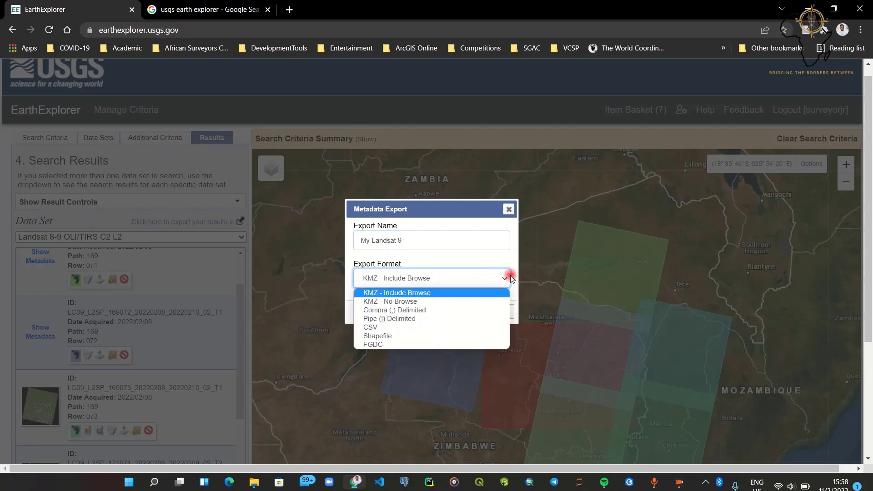
pyautogui.click(366, 328)
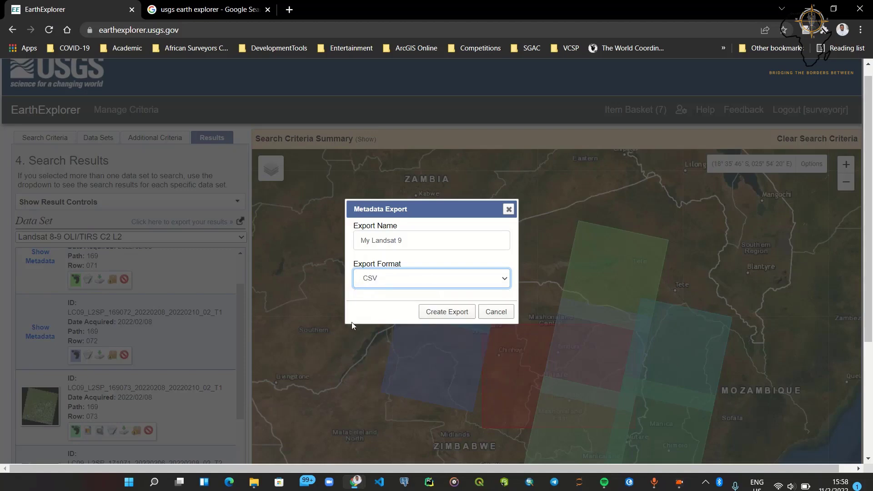
pyautogui.click(453, 312)
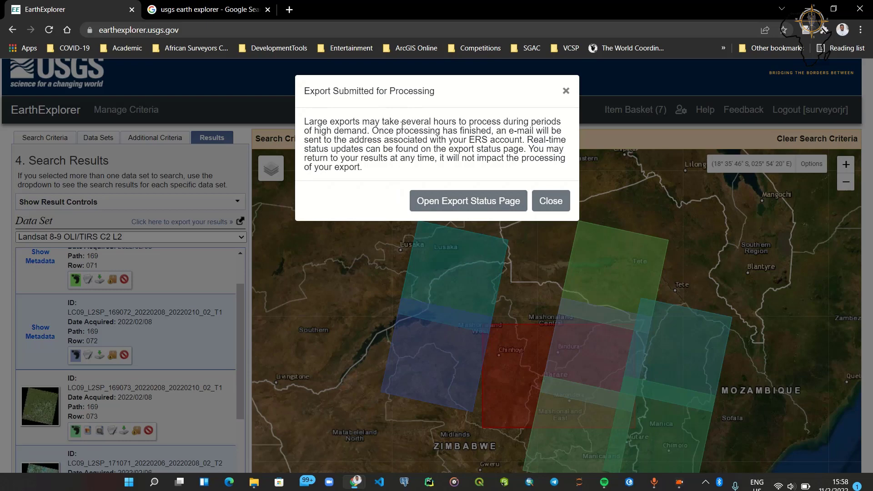
pyautogui.click(555, 205)
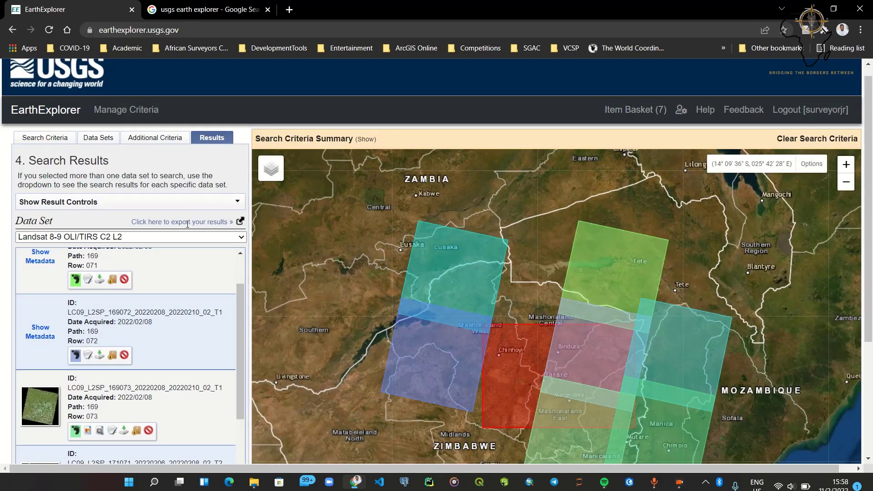
pyautogui.scroll(2, 109, 300)
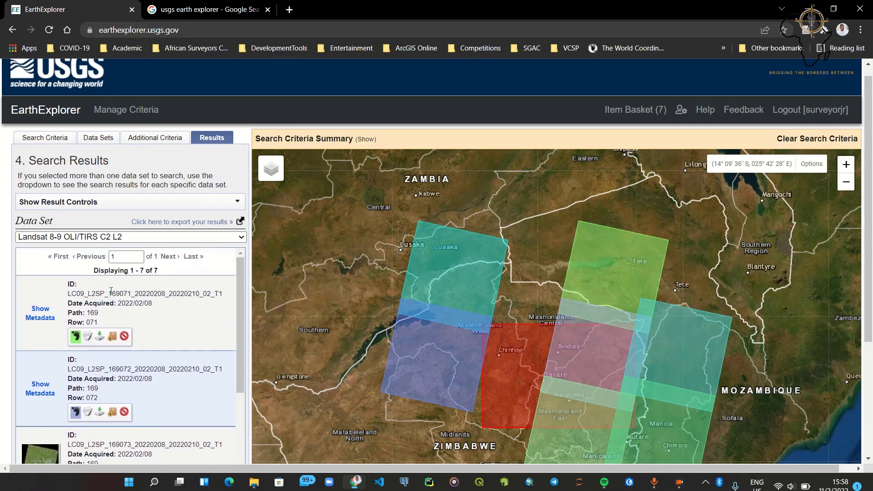
pyautogui.scroll(-3, 142, 331)
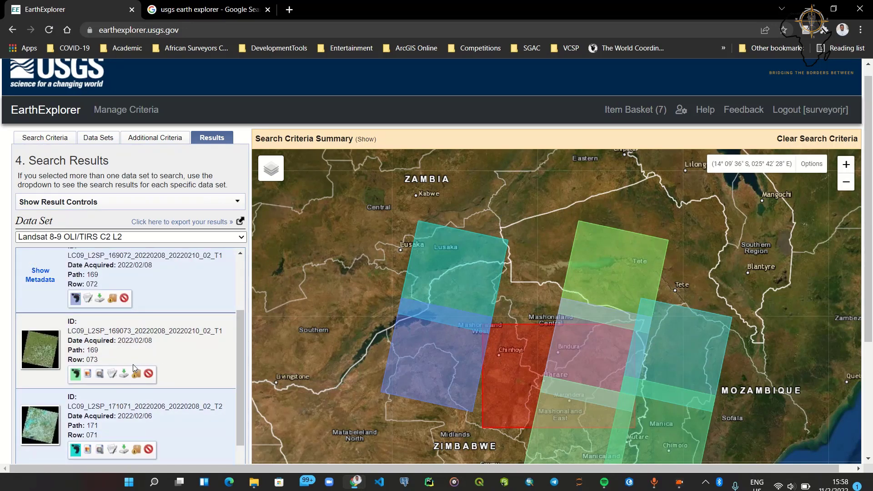
pyautogui.scroll(-2, 132, 365)
pyautogui.scroll(2, 133, 359)
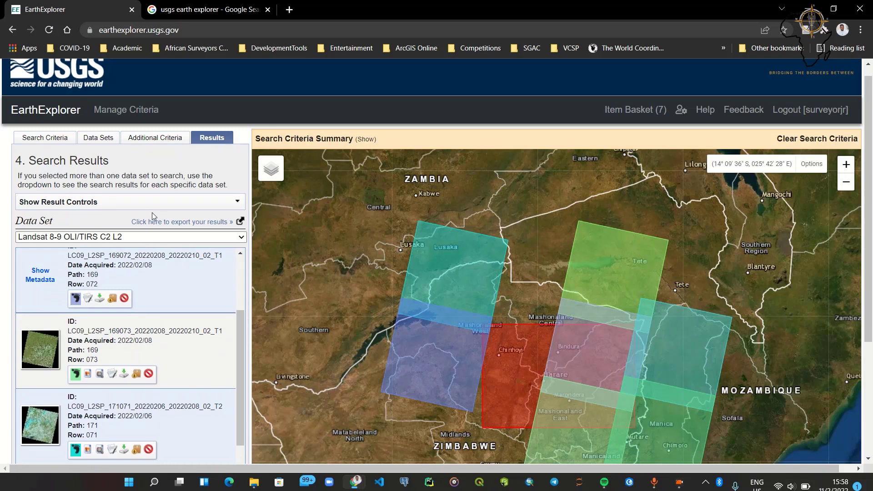